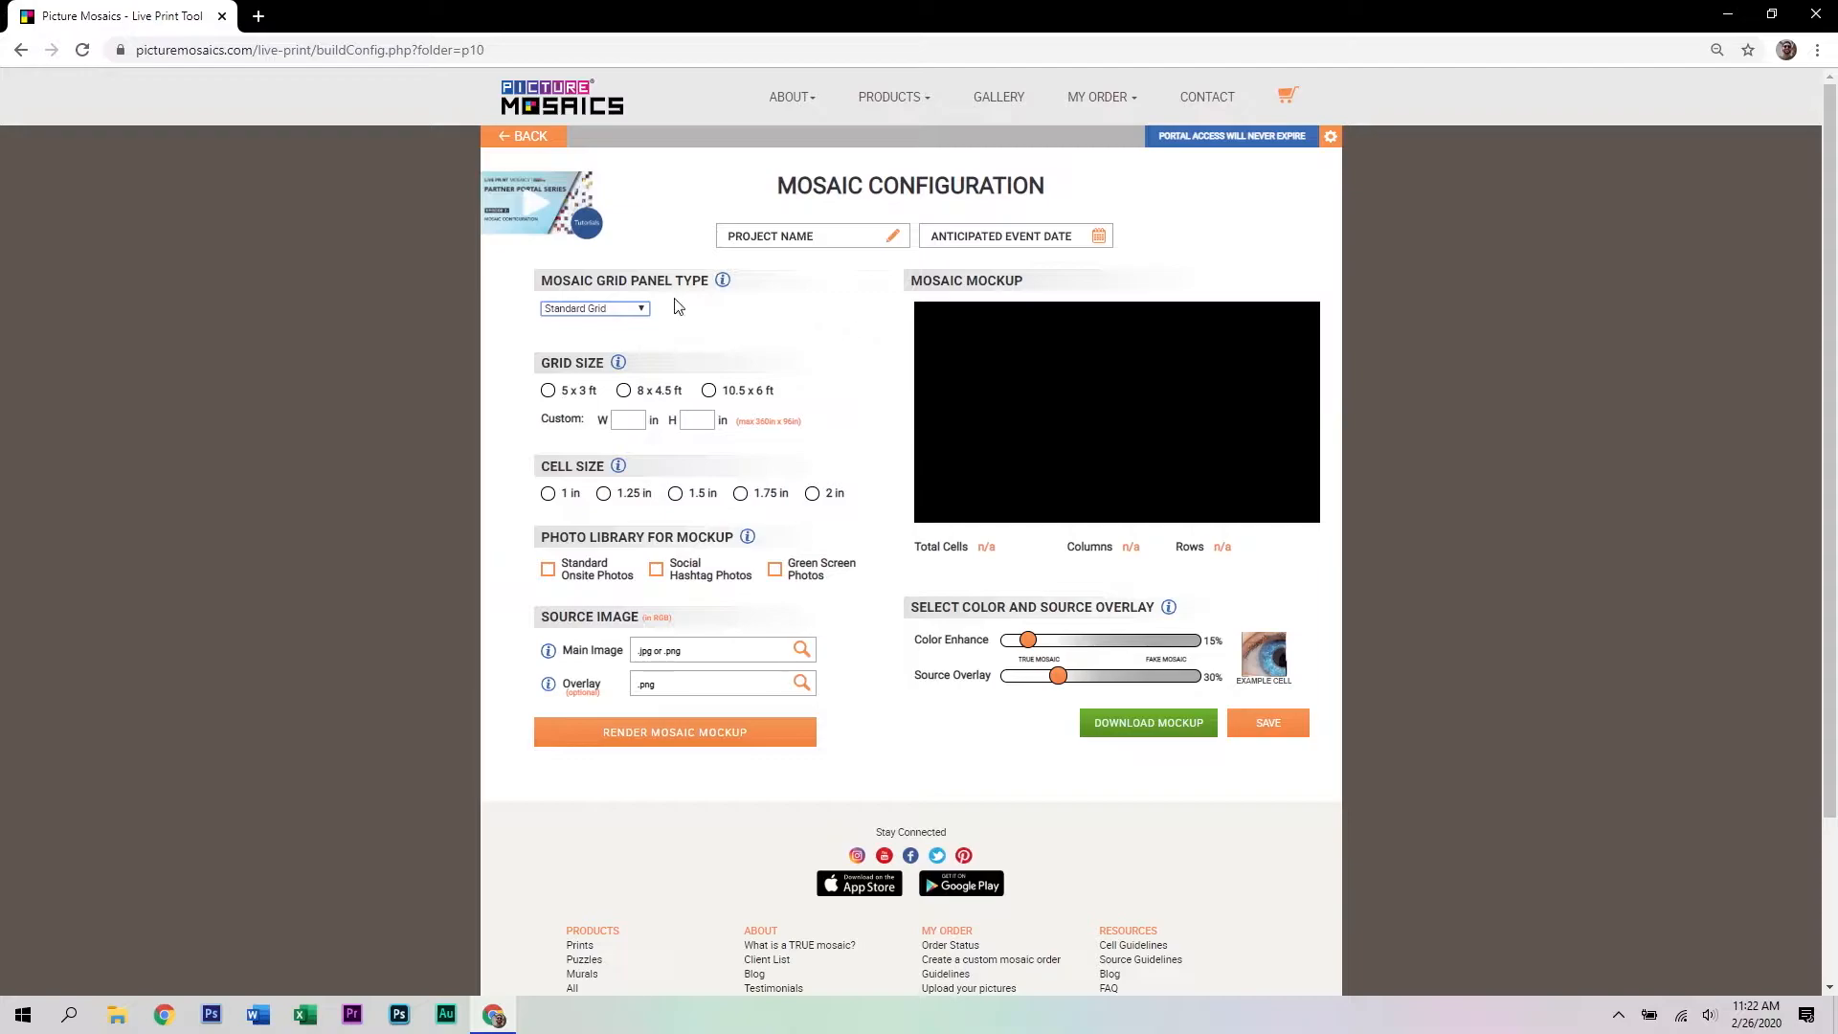
Configure the mosaic with Accordian Wall Grid panels, an 8 x 4.5 ft grid, 1.5 in cells and Standard Onsite Photos for the mockup.
left_click(643, 308)
left_click(601, 369)
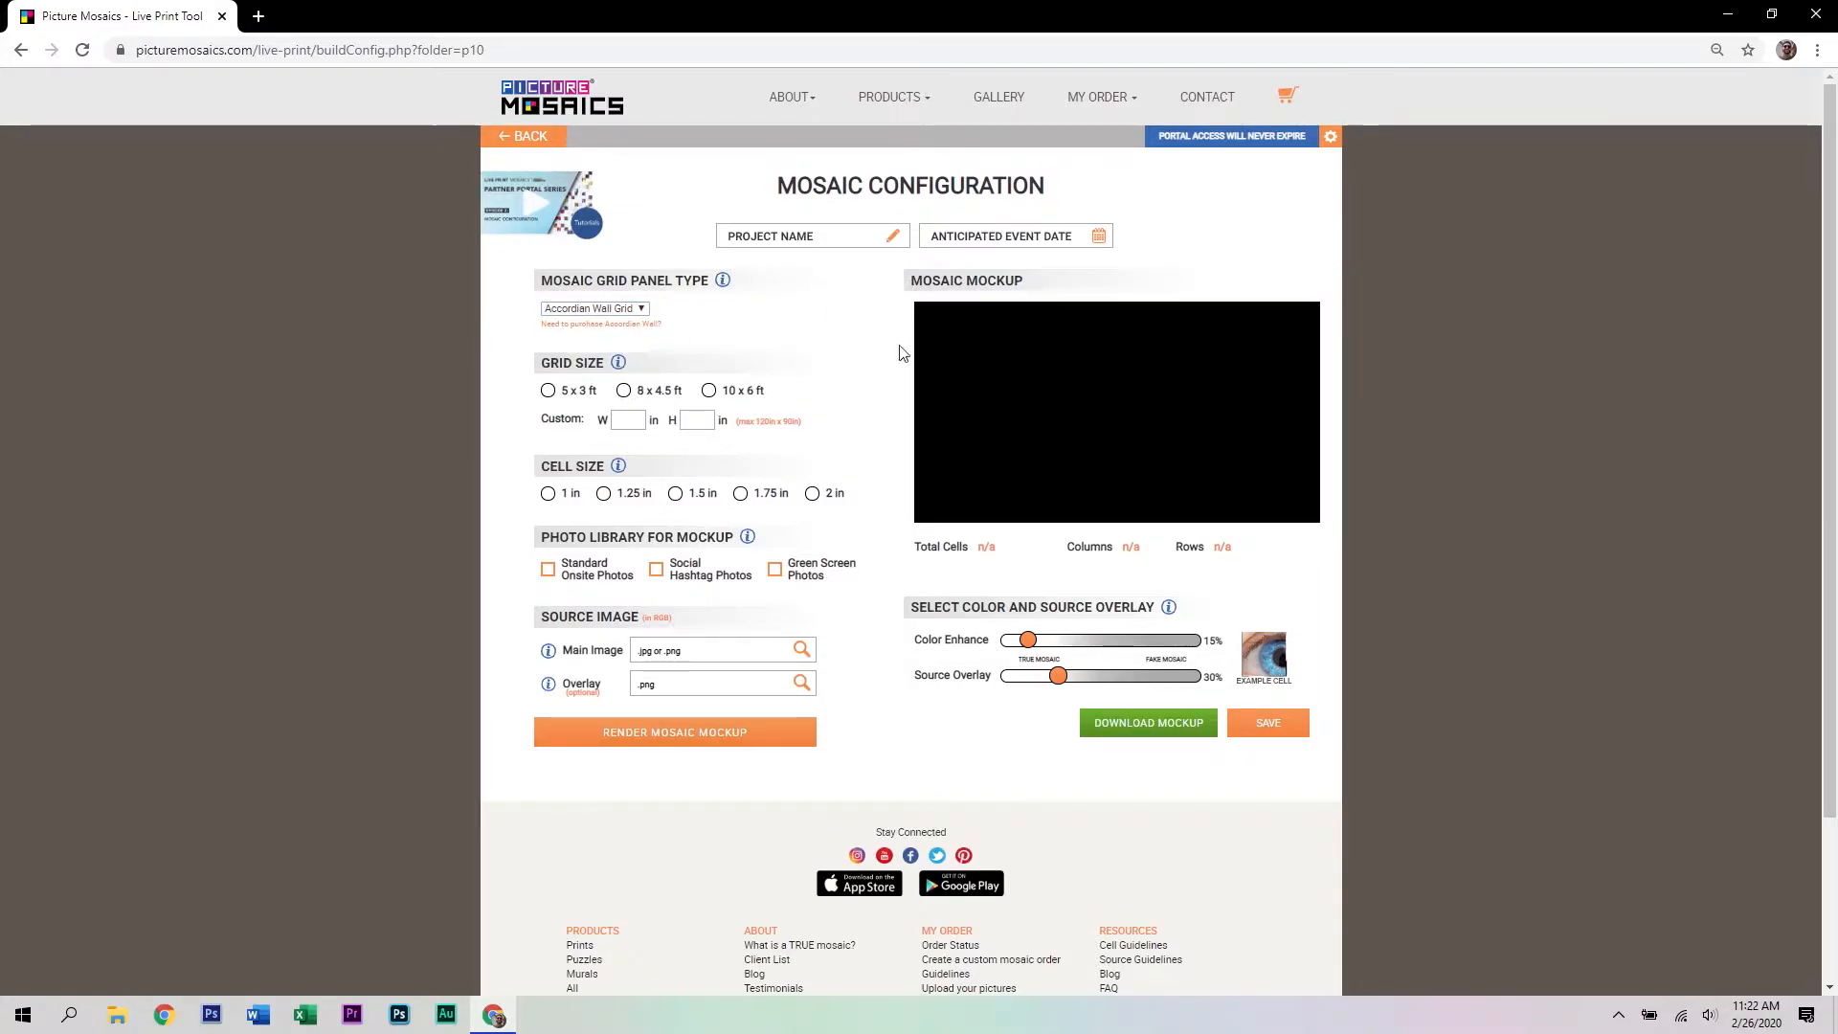
left_click(623, 390)
left_click(677, 496)
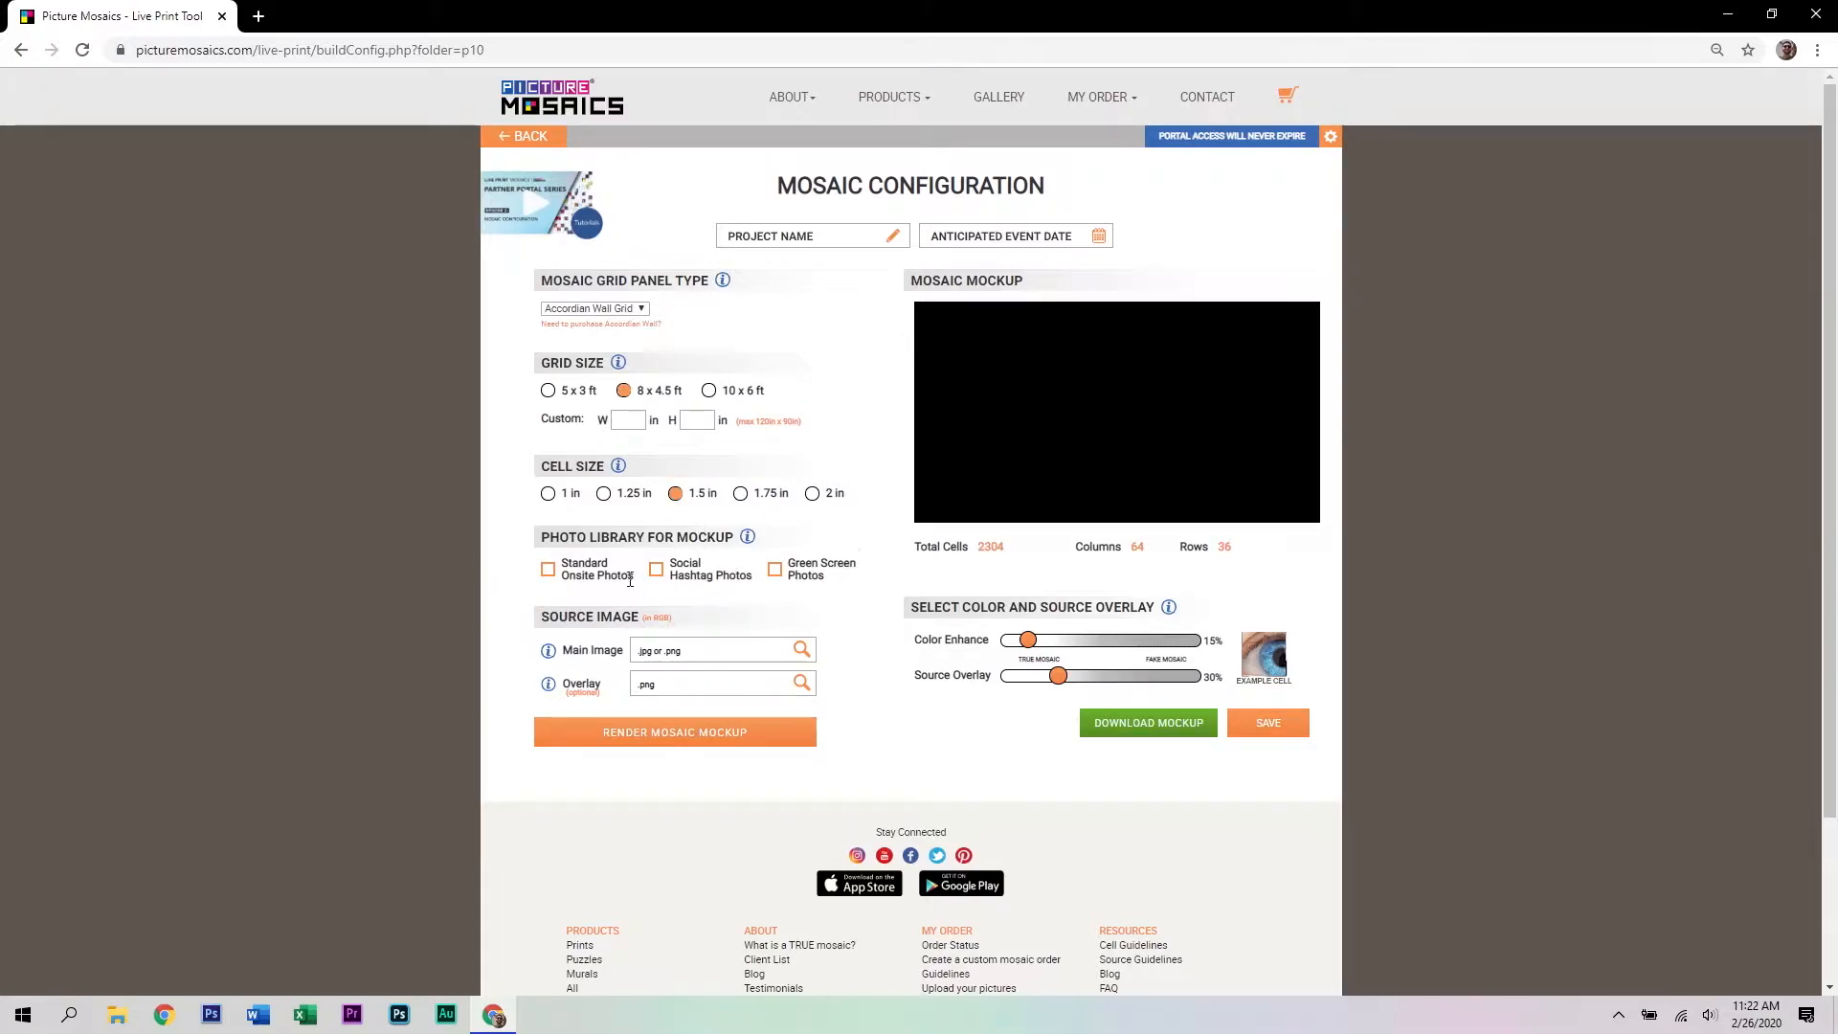
left_click(548, 569)
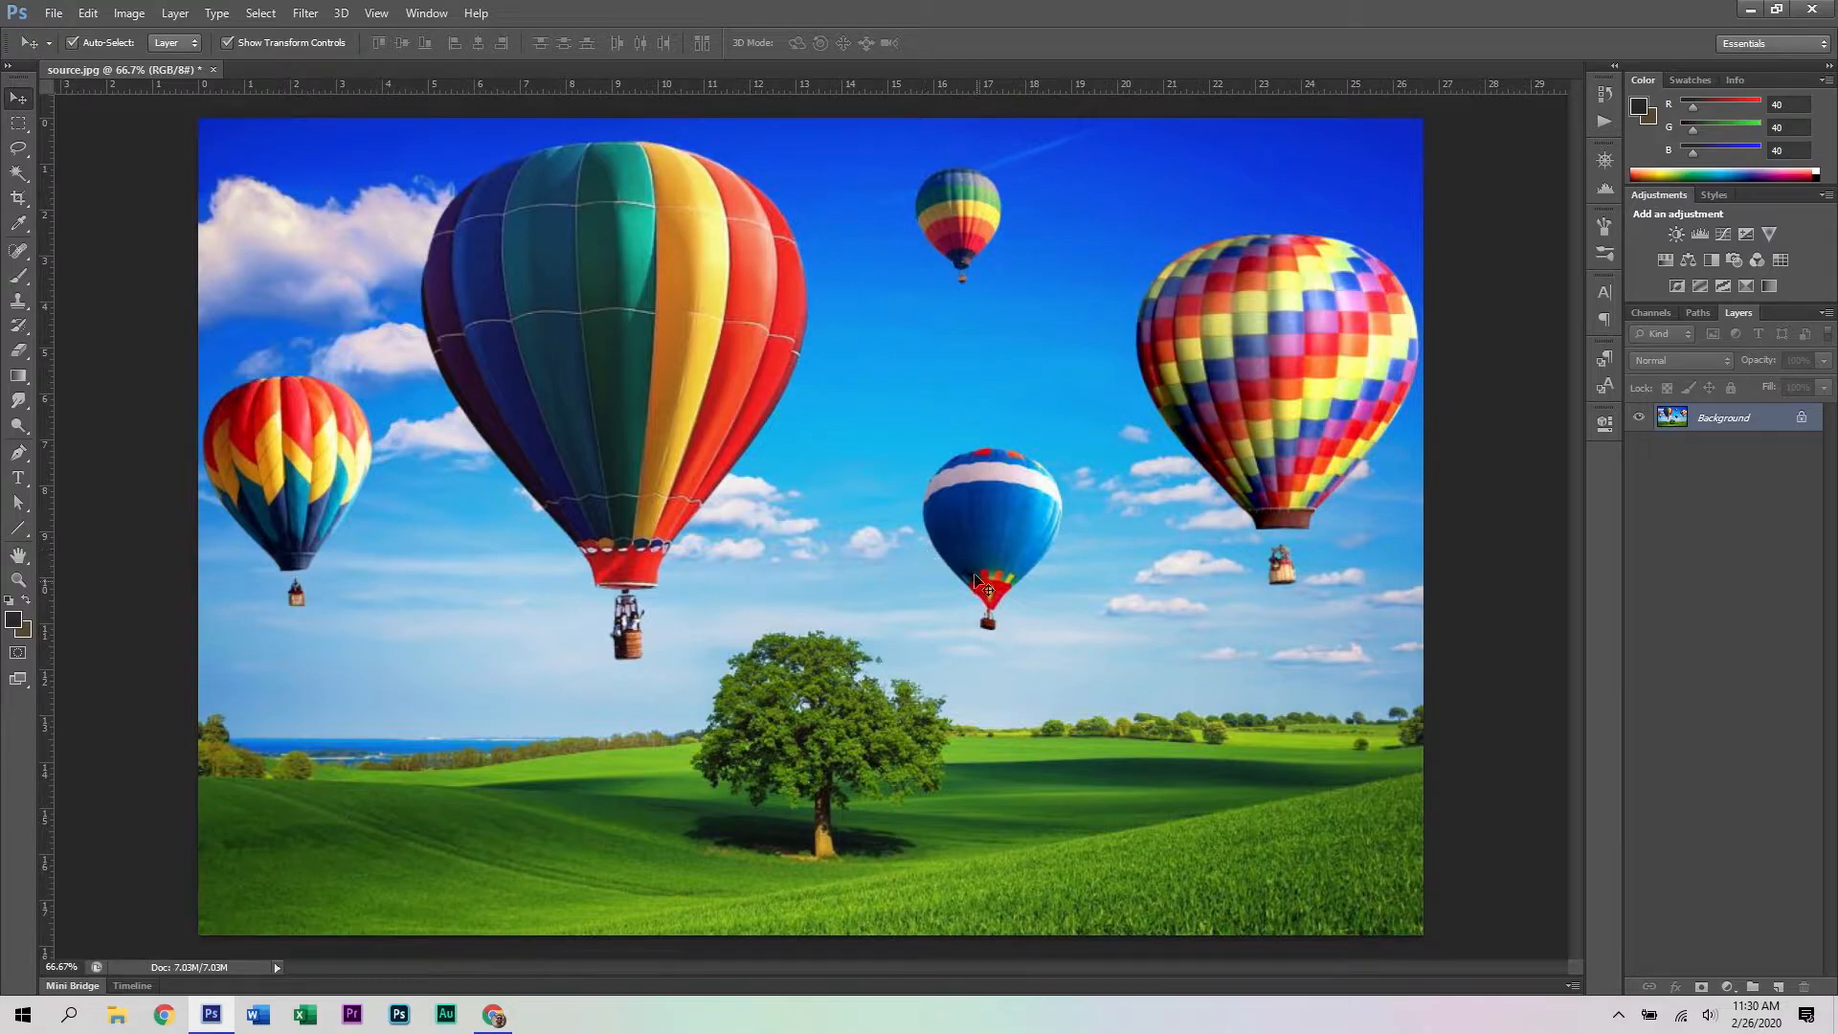
Set the Rectangular Marquee tool to a fixed ratio with width 8 and height 4.5.
left_click(20, 124)
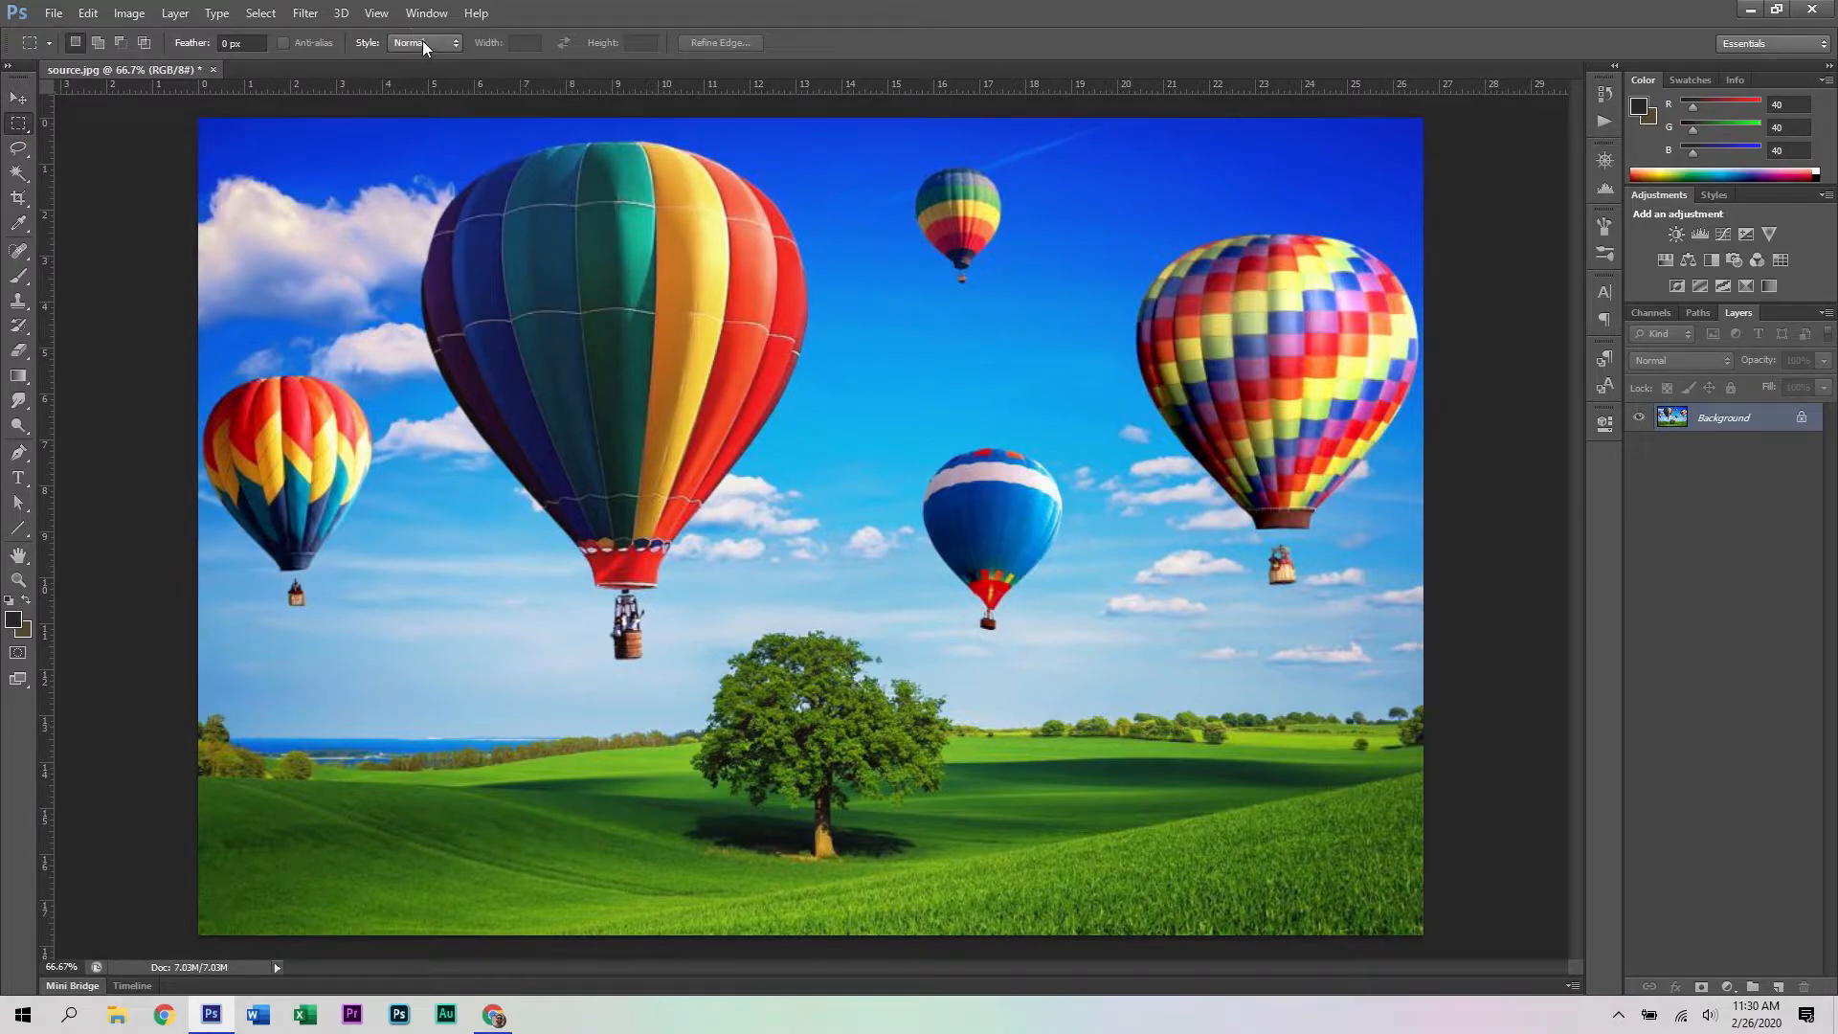
left_click(420, 43)
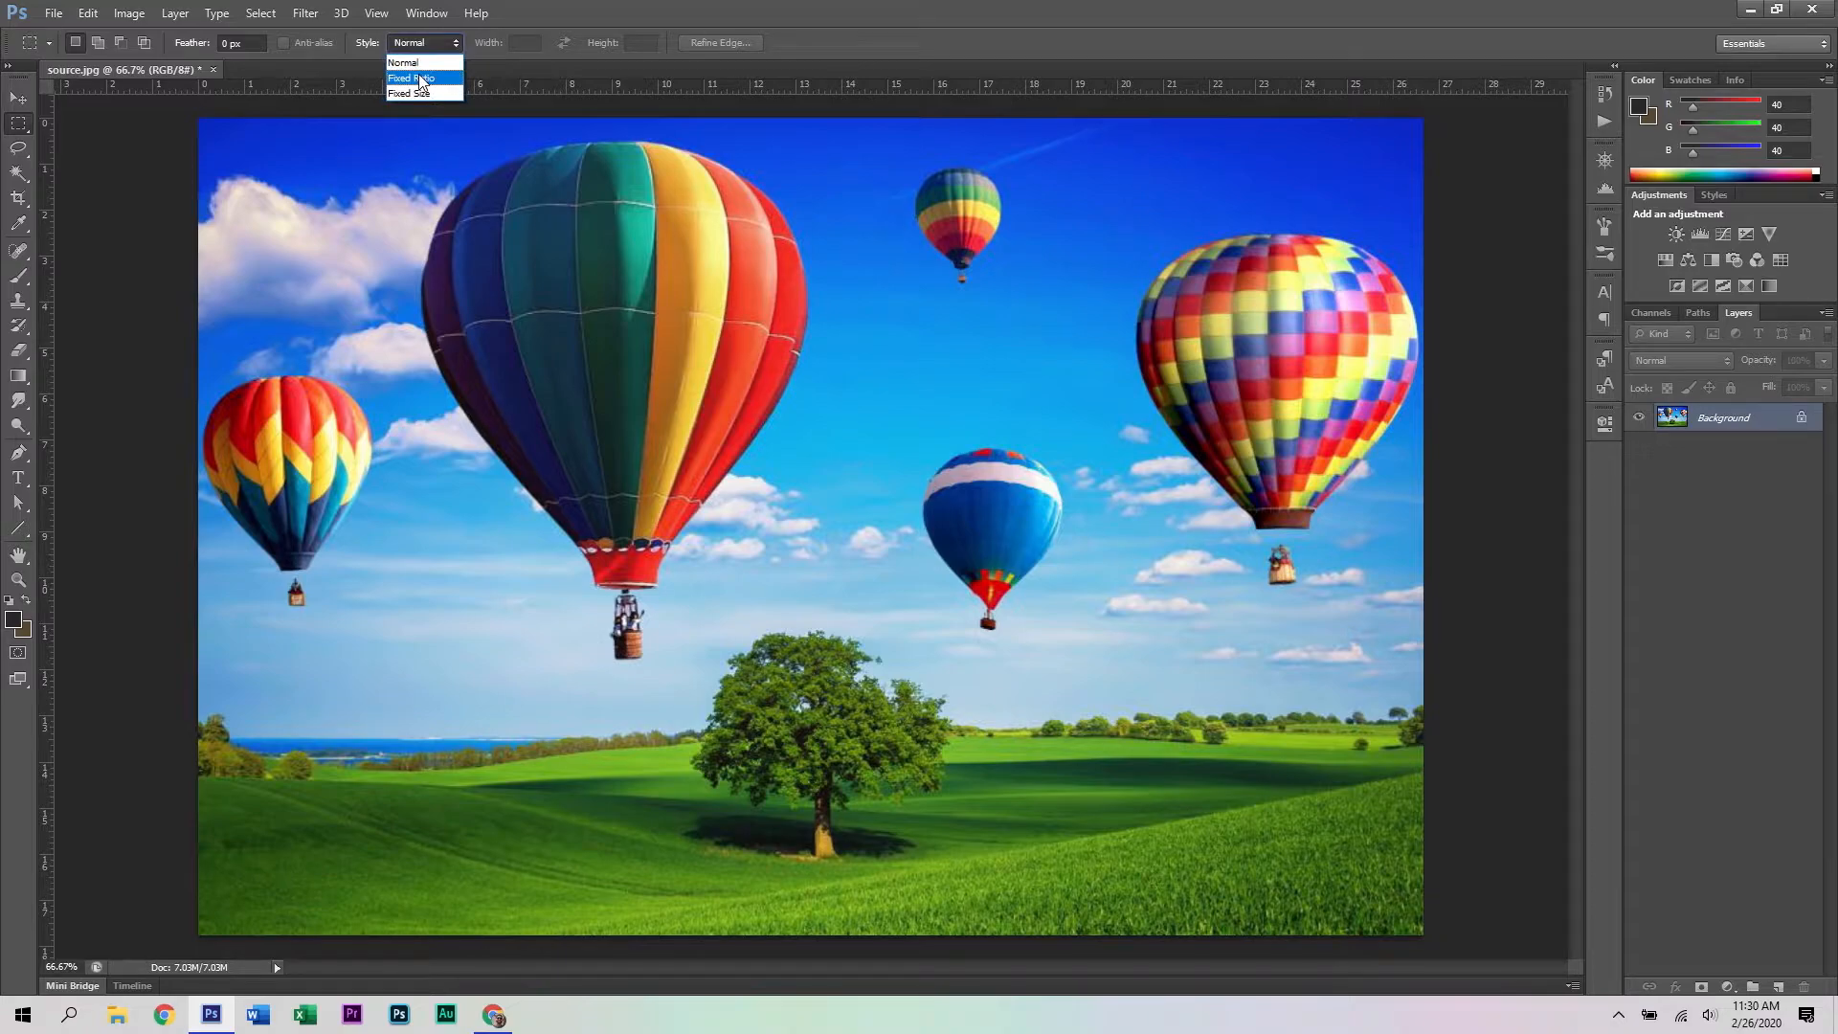
left_click(421, 78)
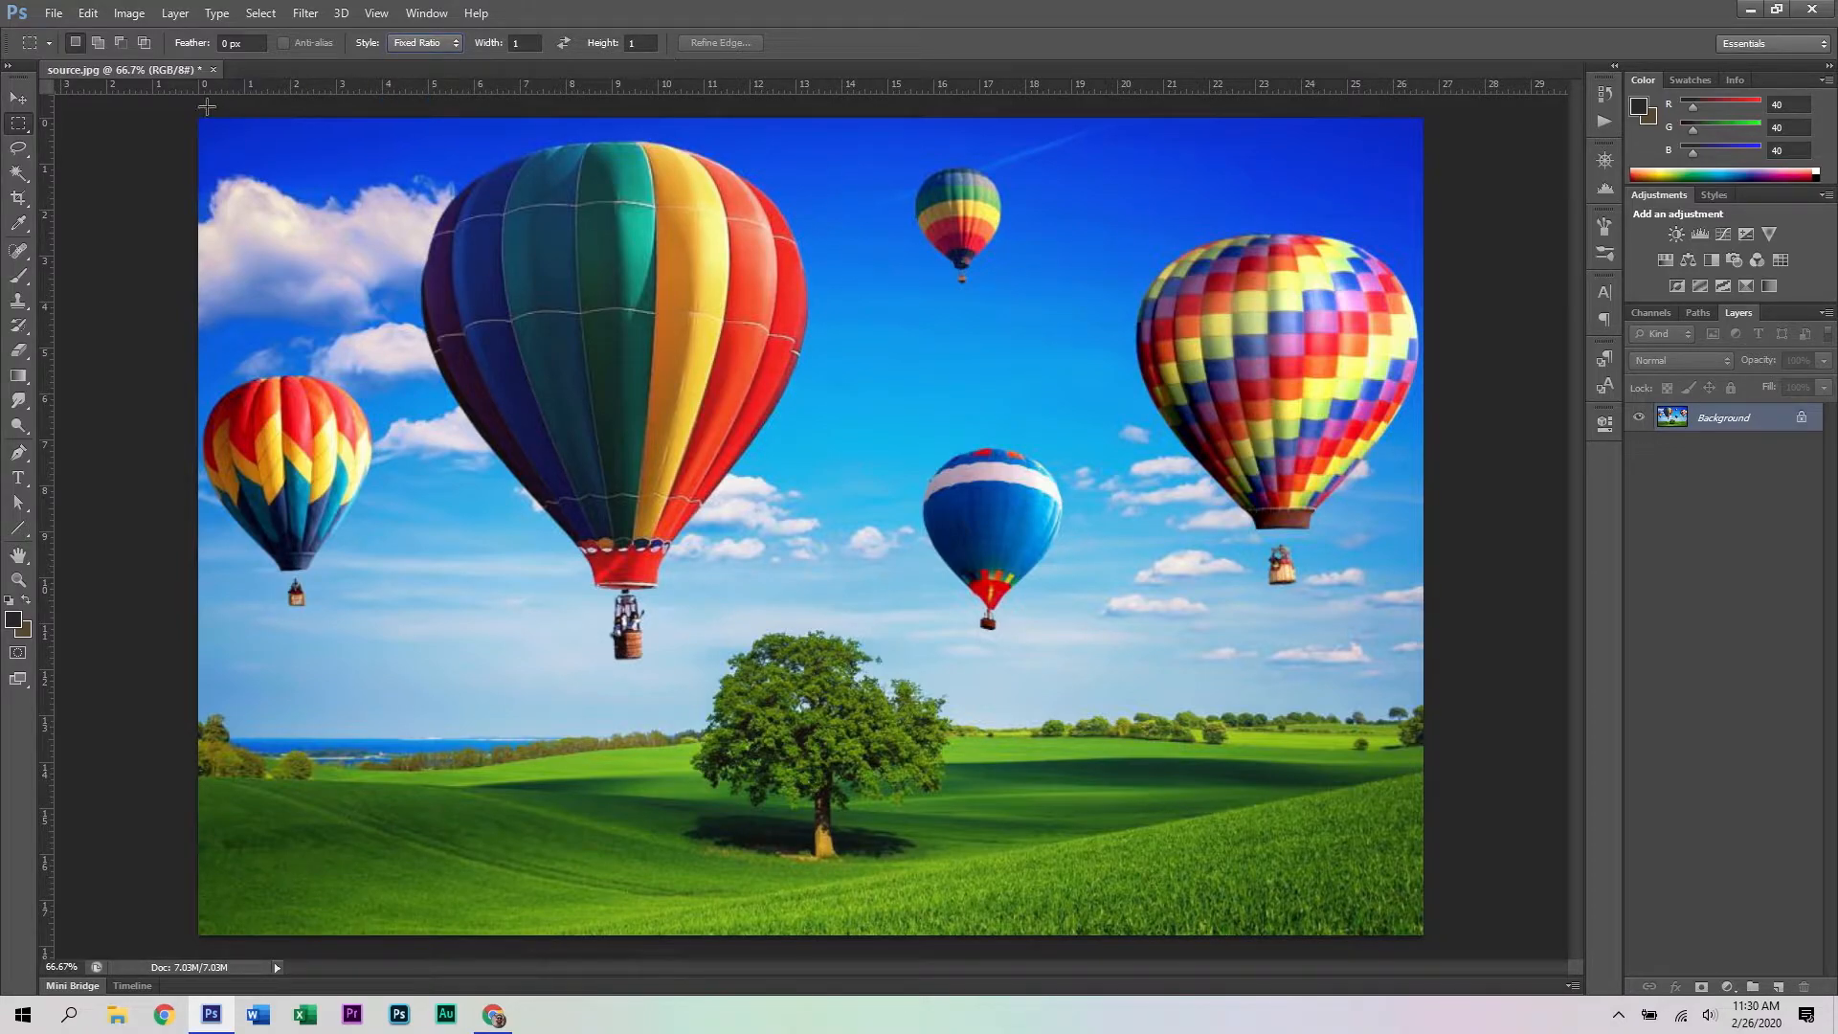
left_click_drag(201, 119, 16, 110)
left_click(245, 154)
left_click(525, 43)
type("8")
left_click(634, 43)
type("4.5")
Select the full width of the balloon image at the fixed ratio, shift the selection down to about the vertical middle, and crop to it.
left_click_drag(198, 117, 1831, 809)
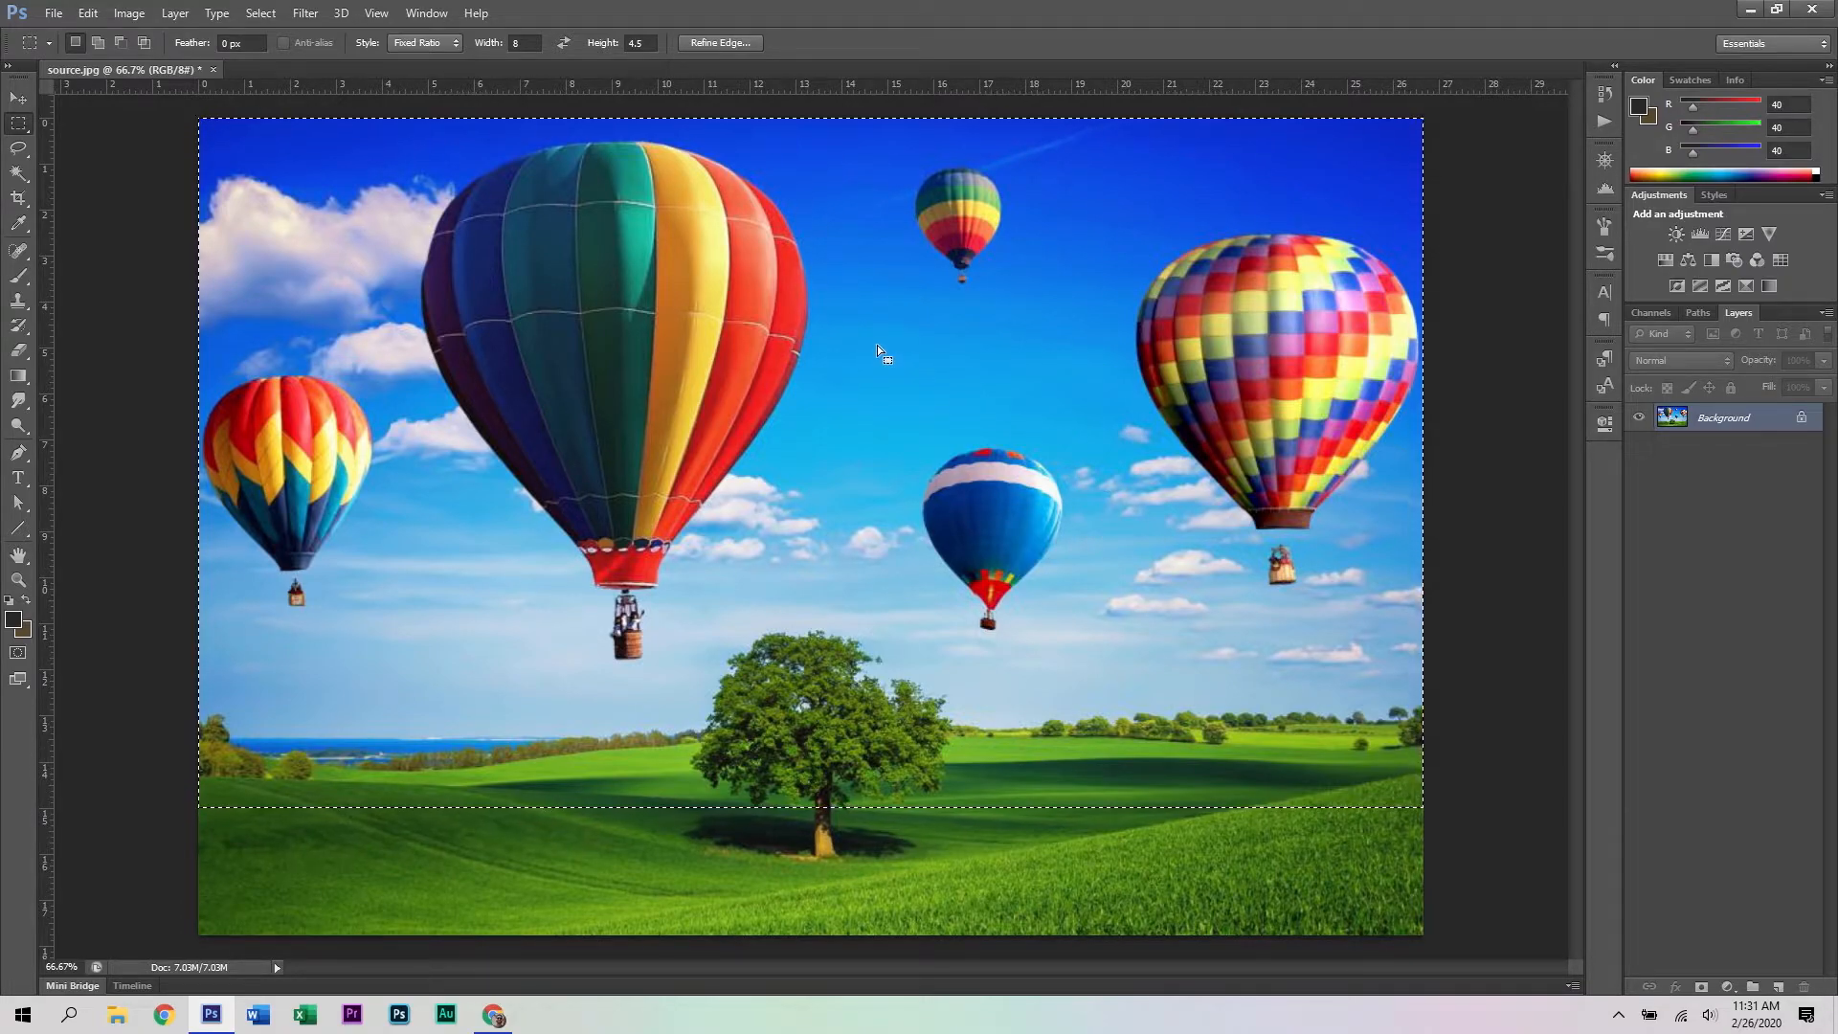
left_click_drag(841, 566, 835, 643)
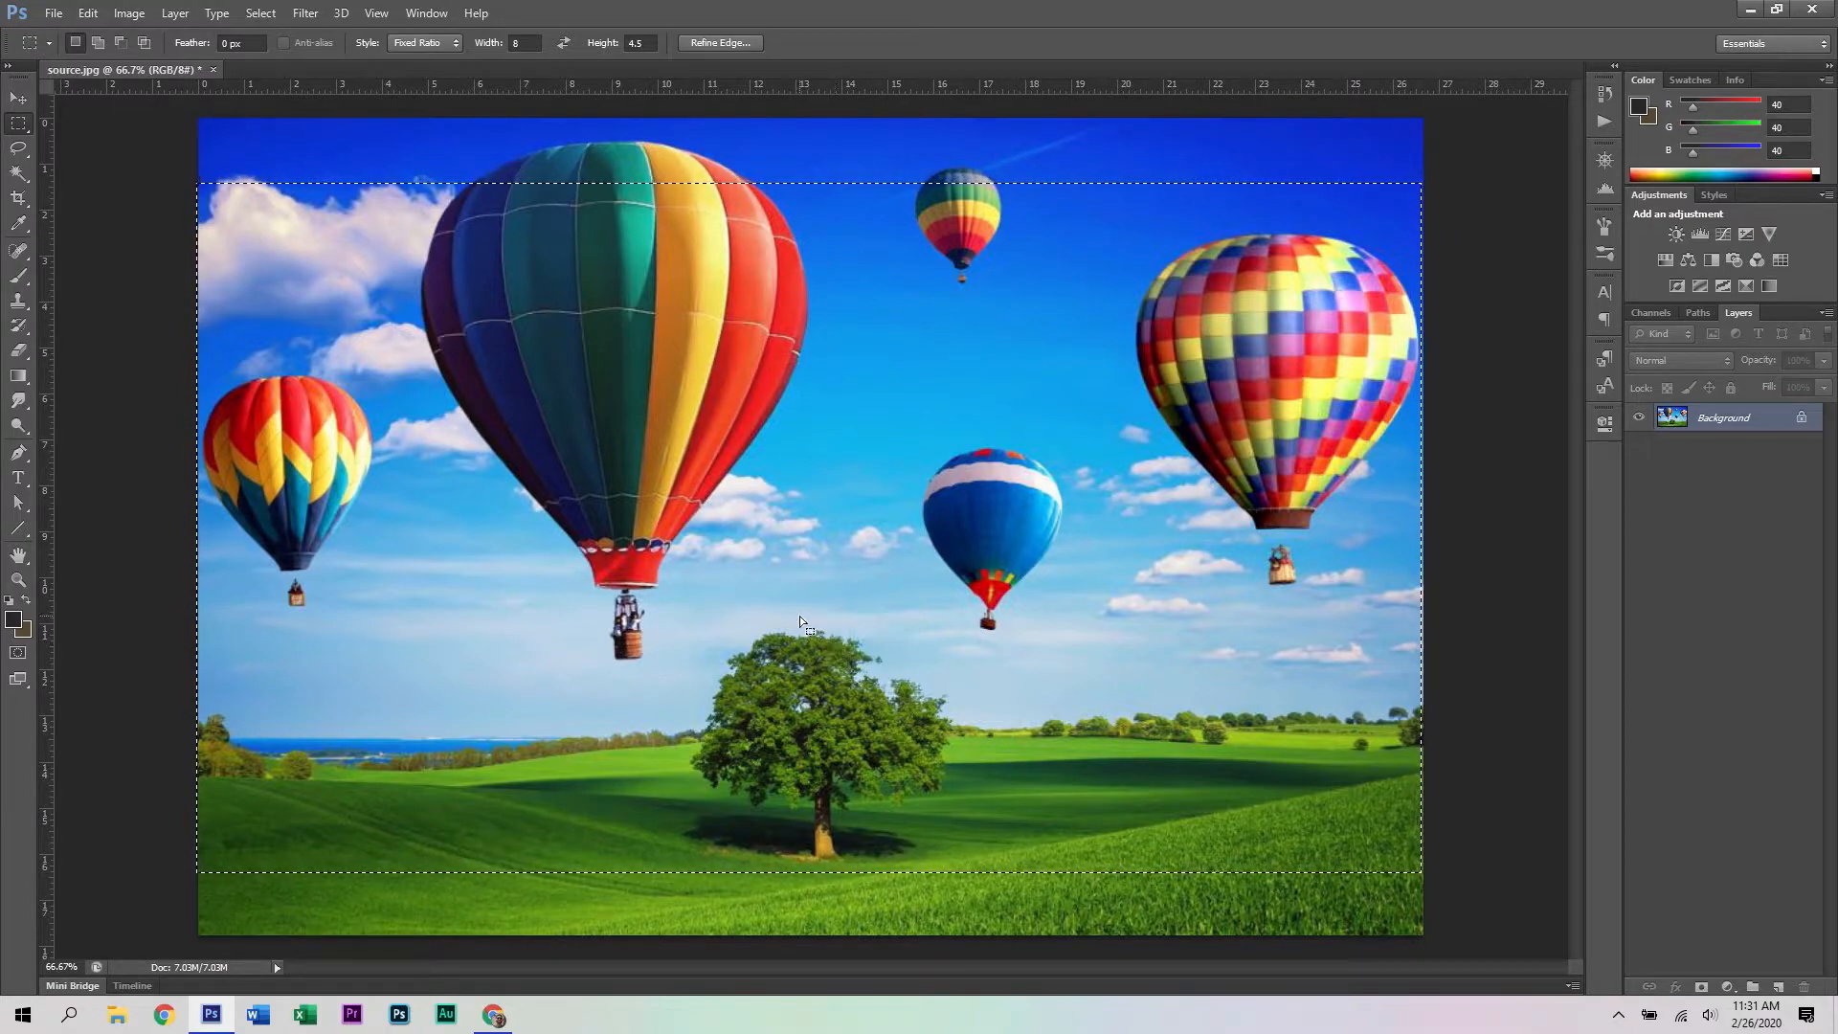
left_click(87, 13)
left_click(87, 13)
left_click(129, 12)
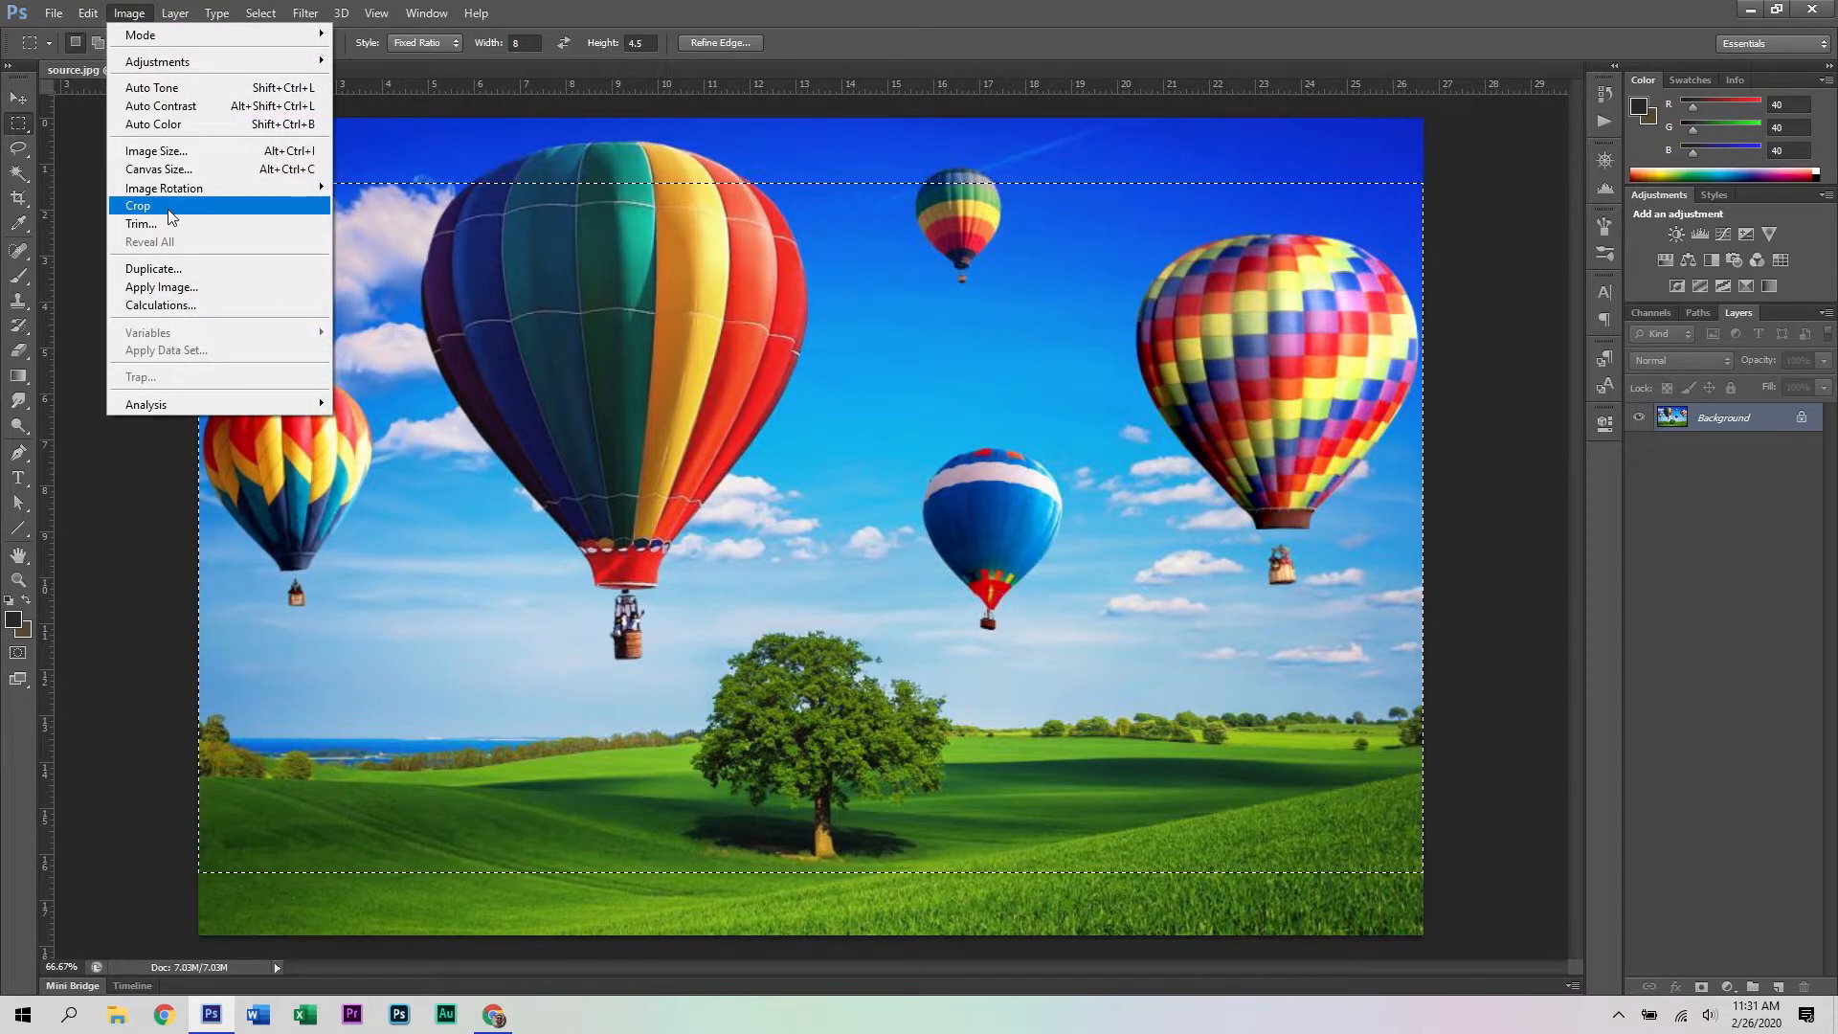
left_click(124, 205)
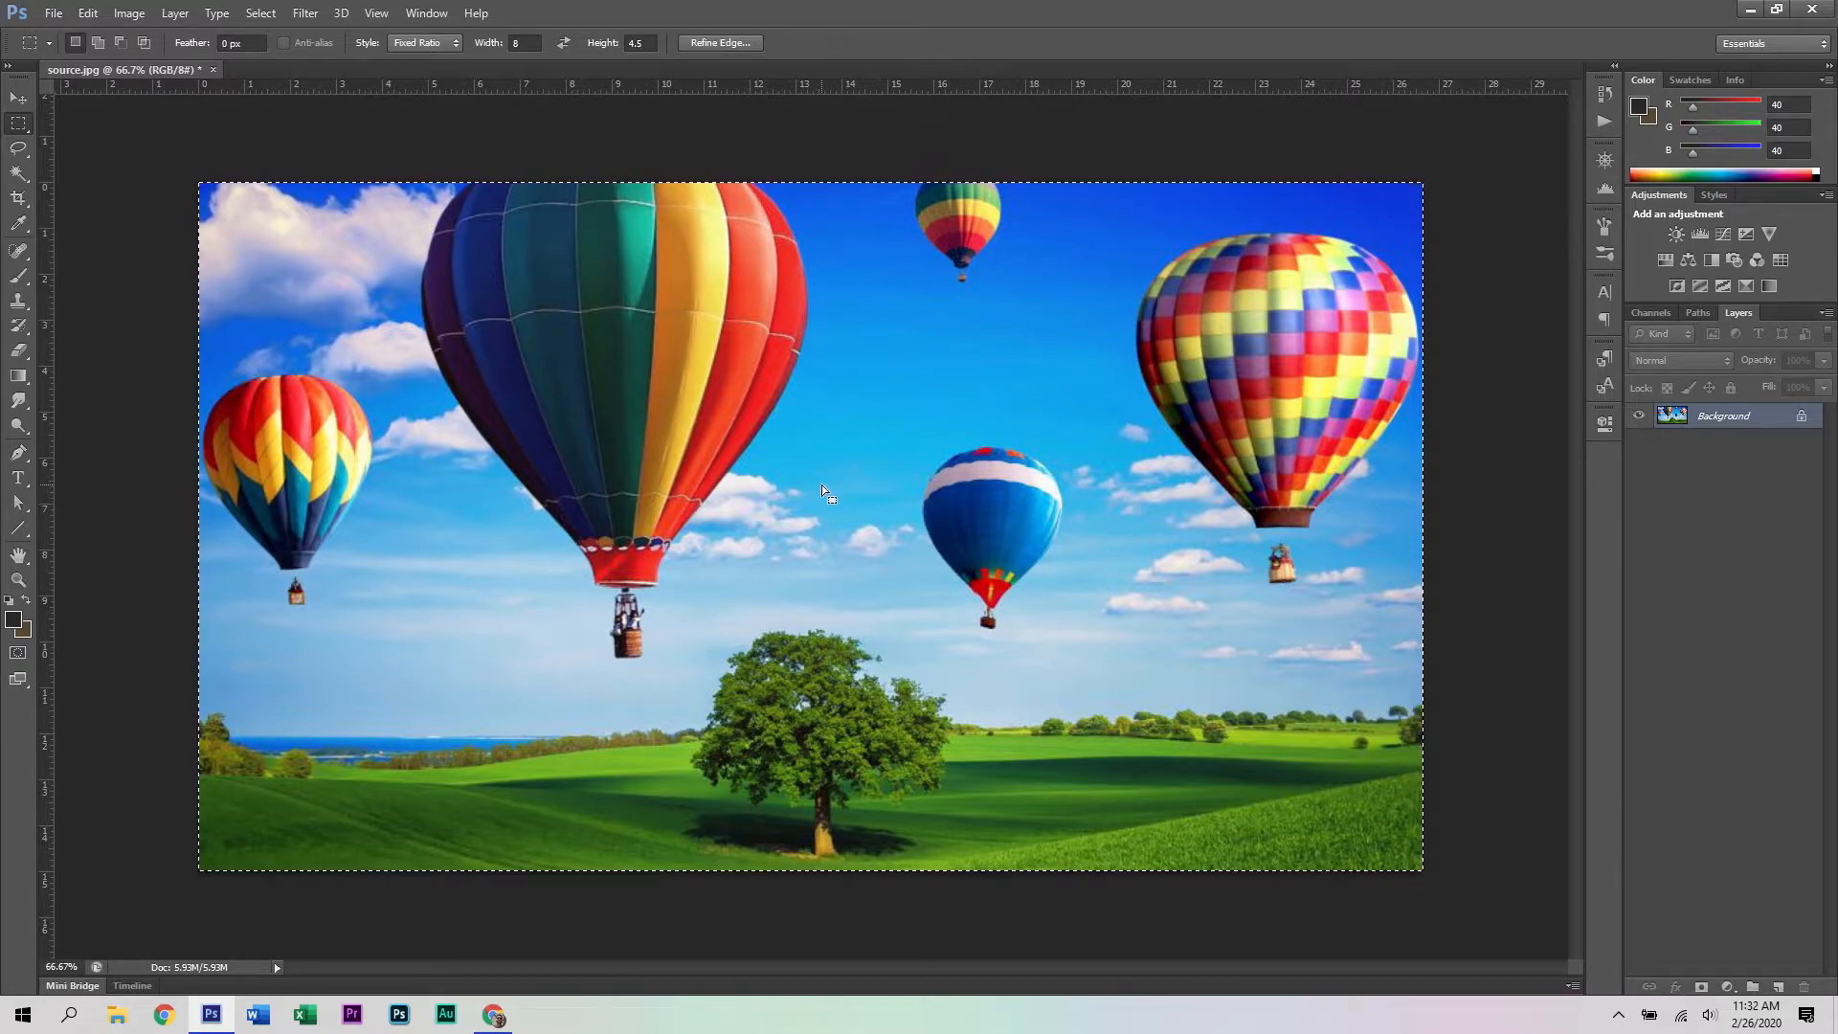
Check the cropped image's pixel dimensions, document size and resolution.
left_click(128, 13)
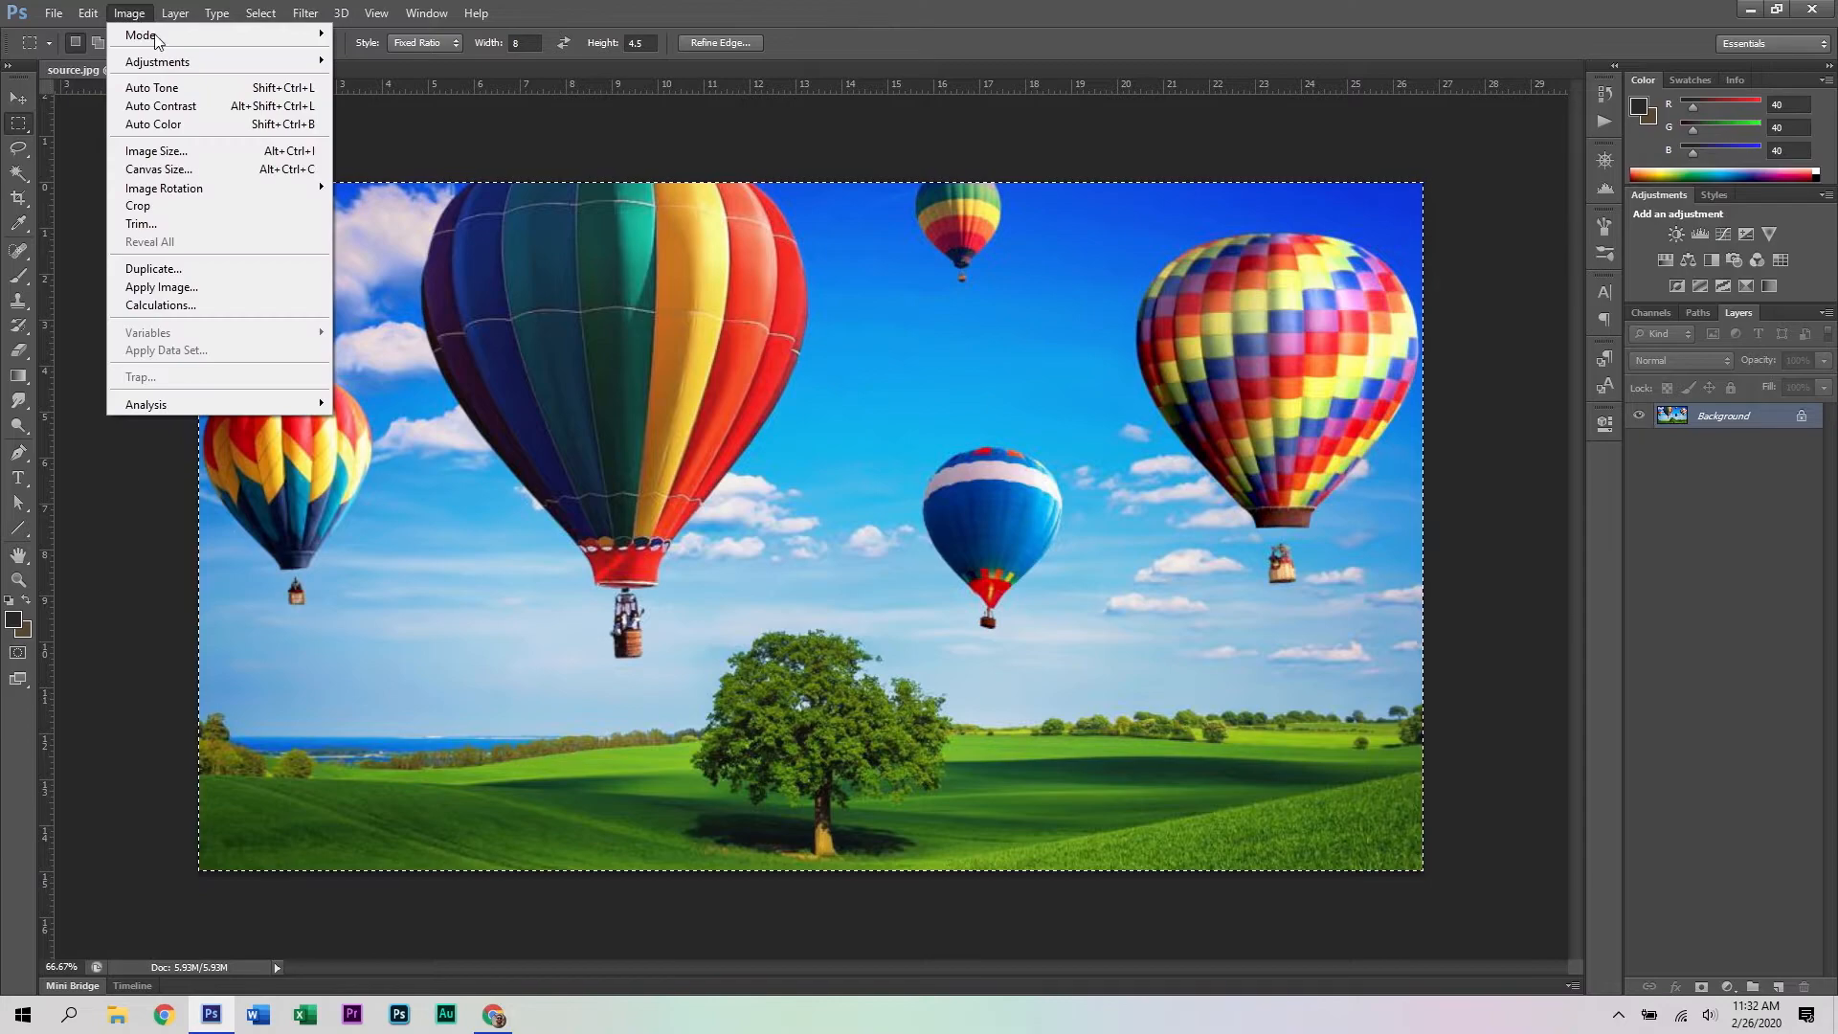
left_click(158, 151)
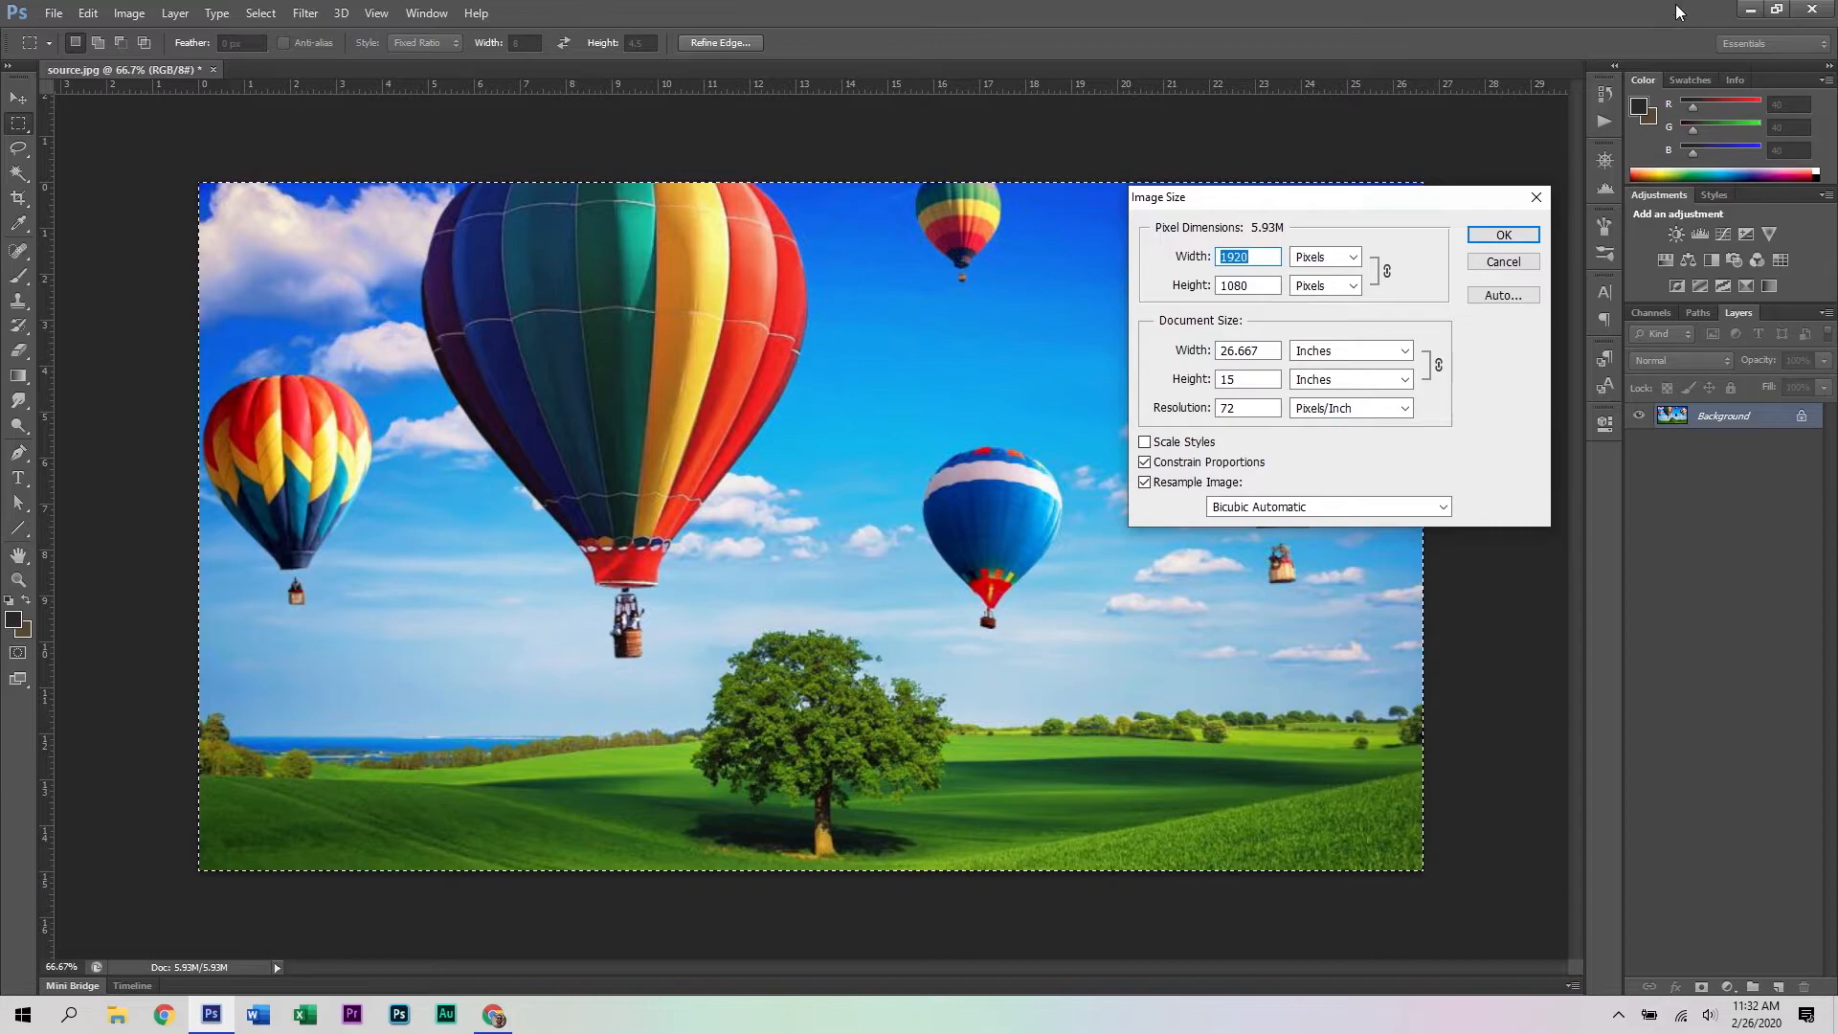
left_click(1505, 236)
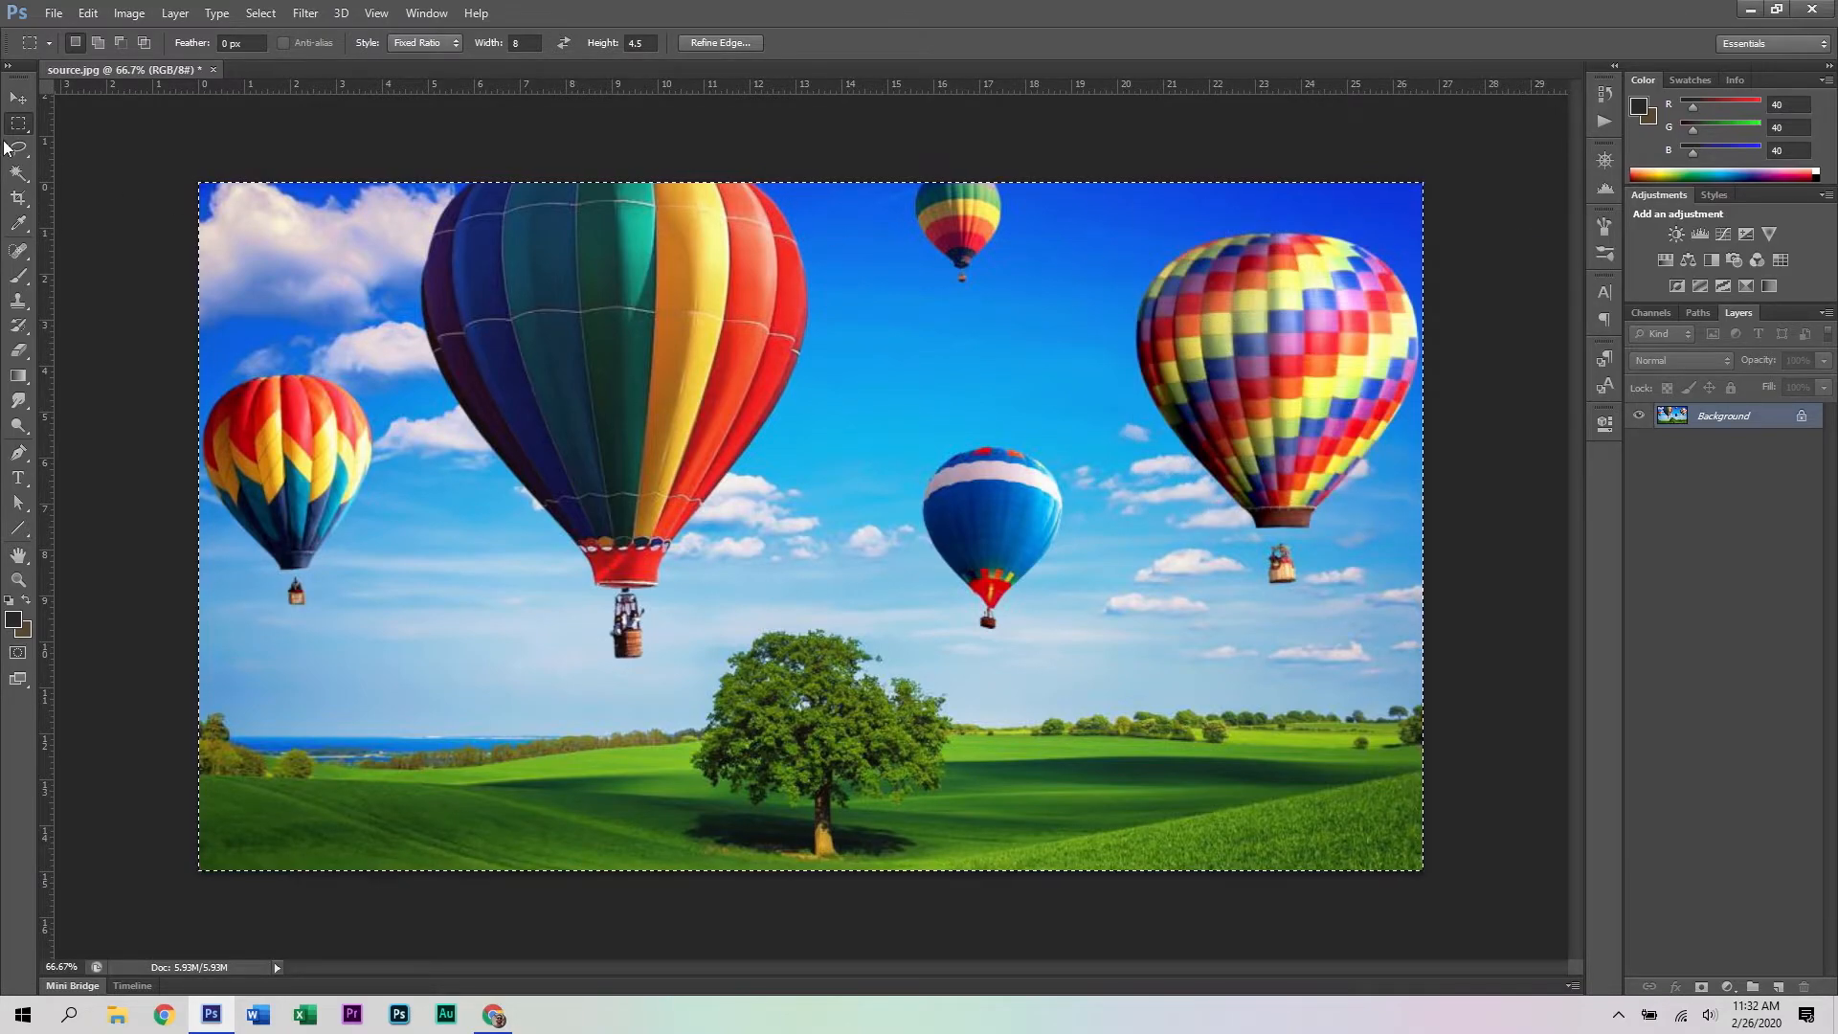
Save the cropped image to the Desktop as a JPEG named Source Image for Video.
left_click(18, 98)
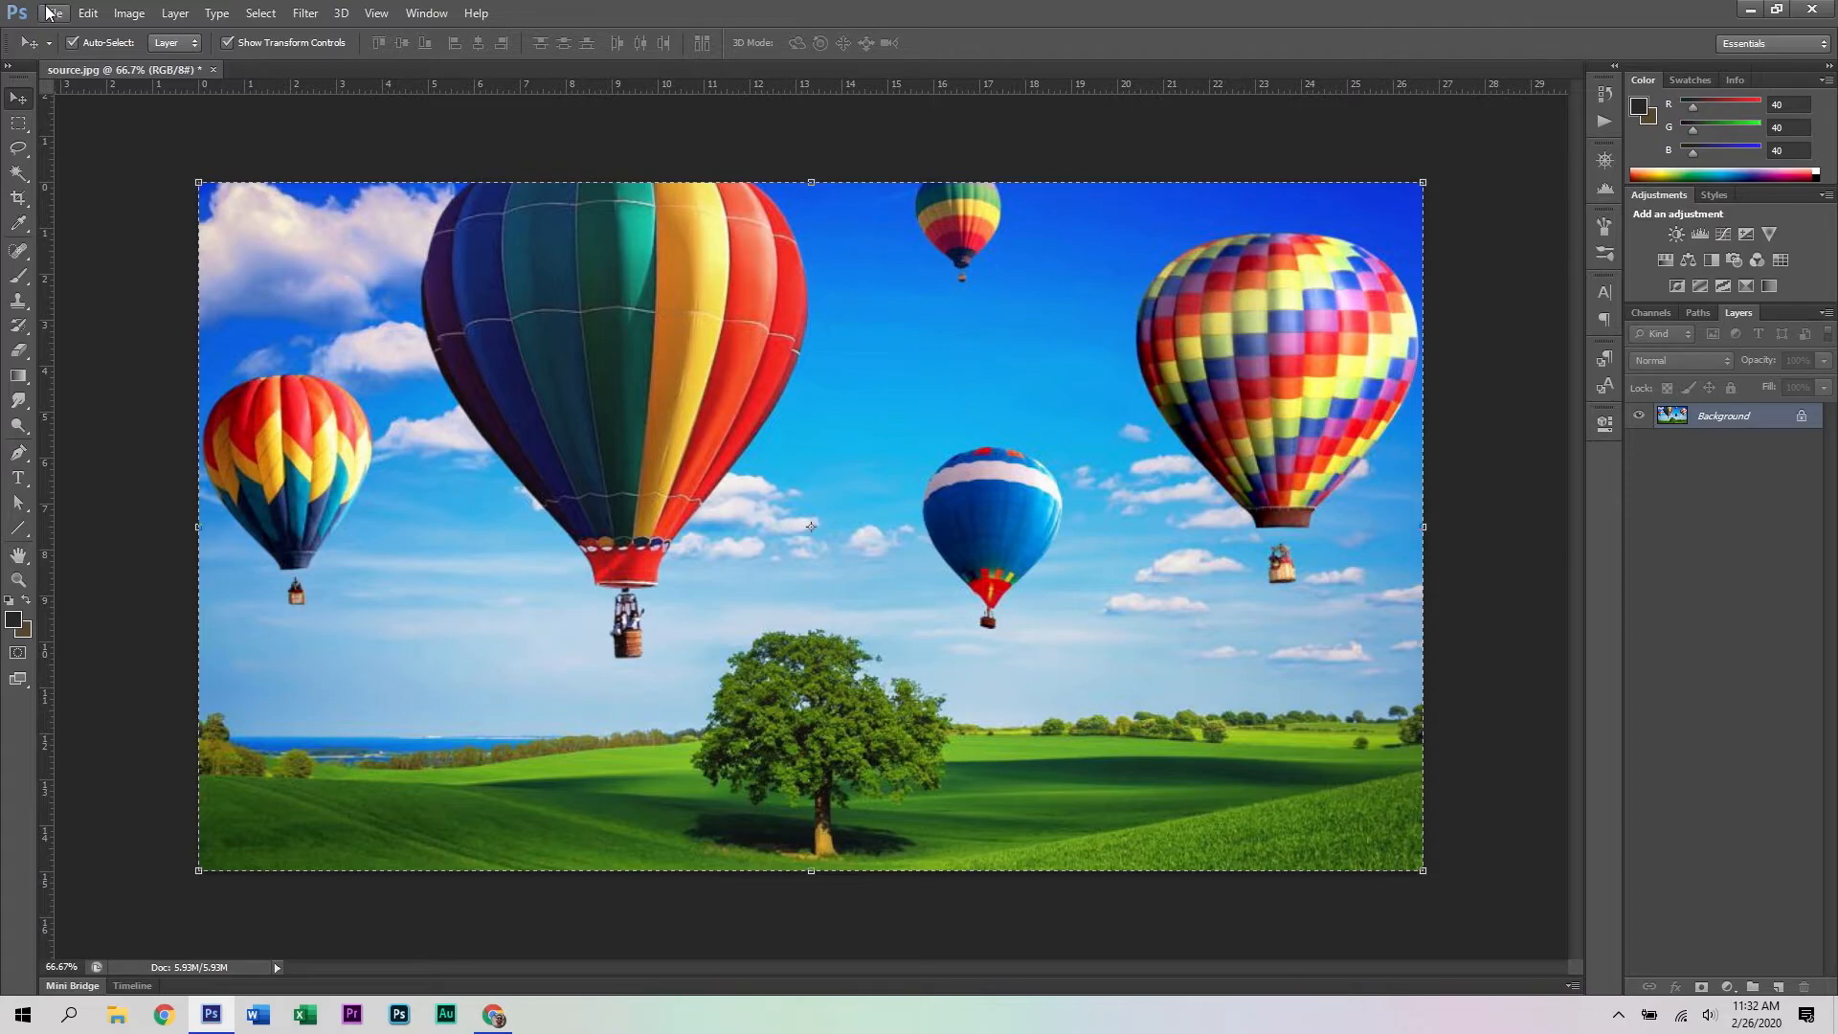
left_click(51, 12)
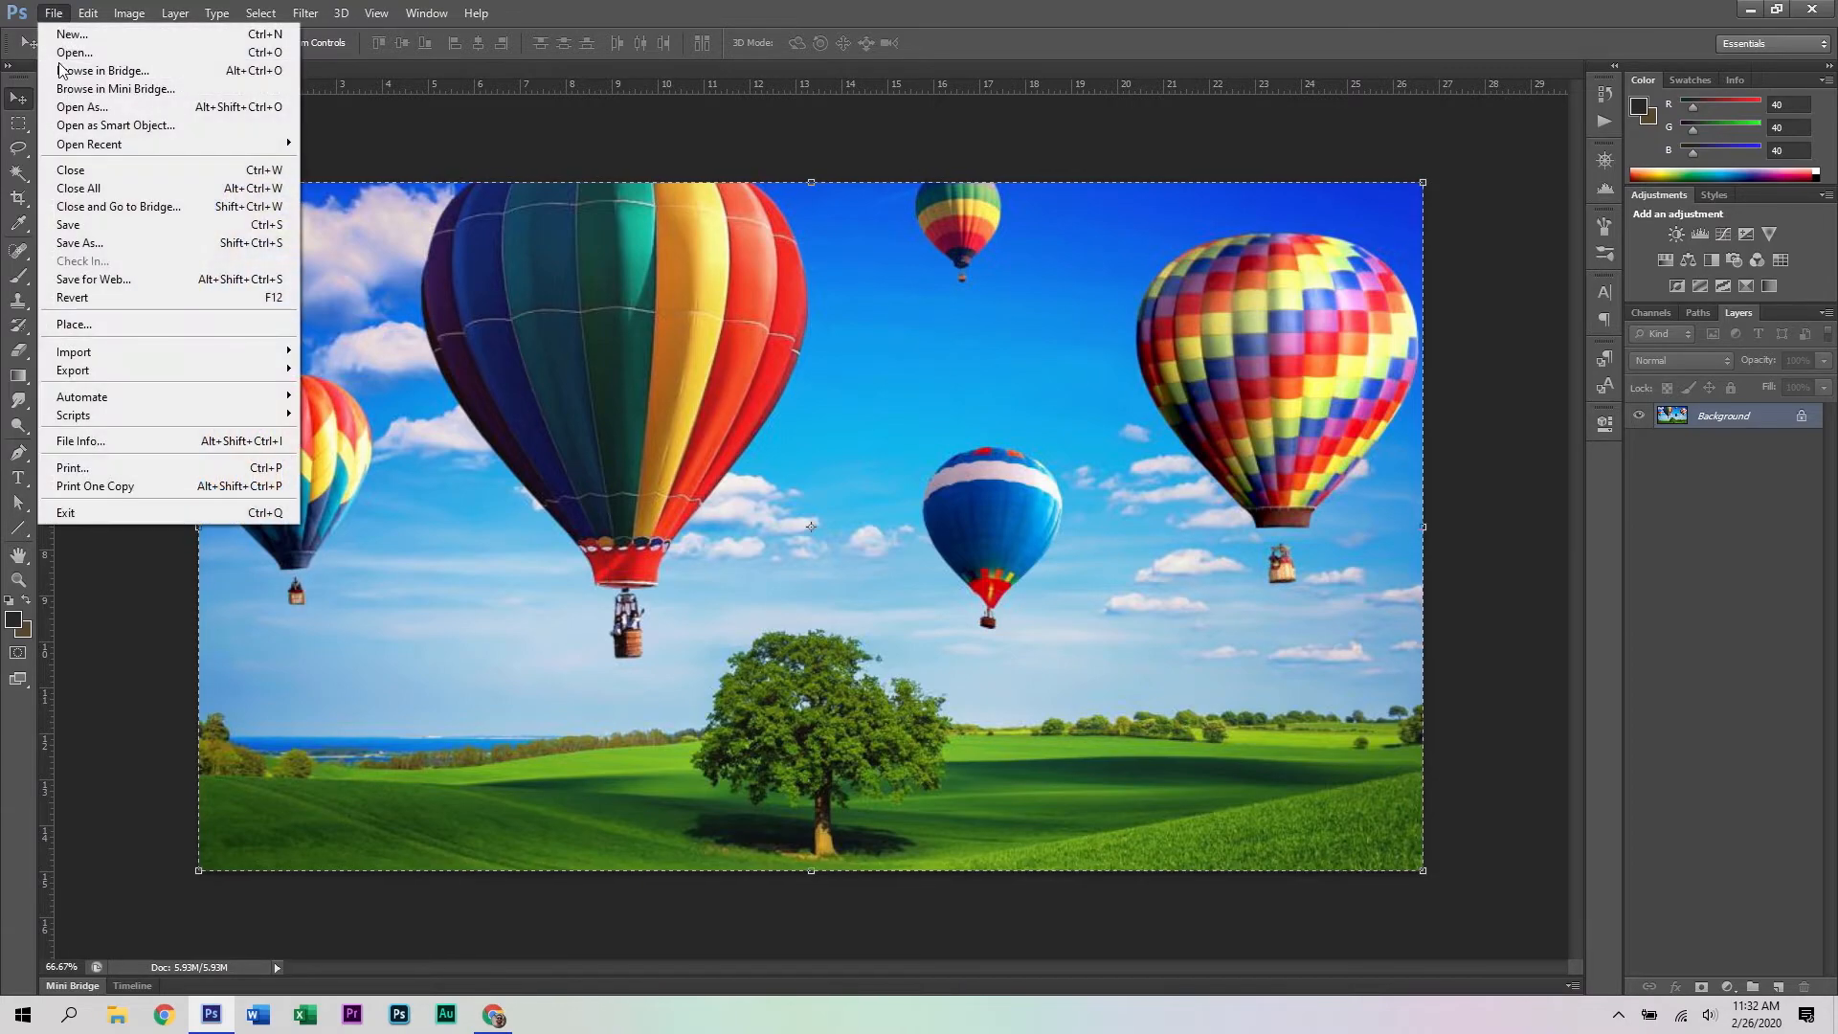
left_click(113, 244)
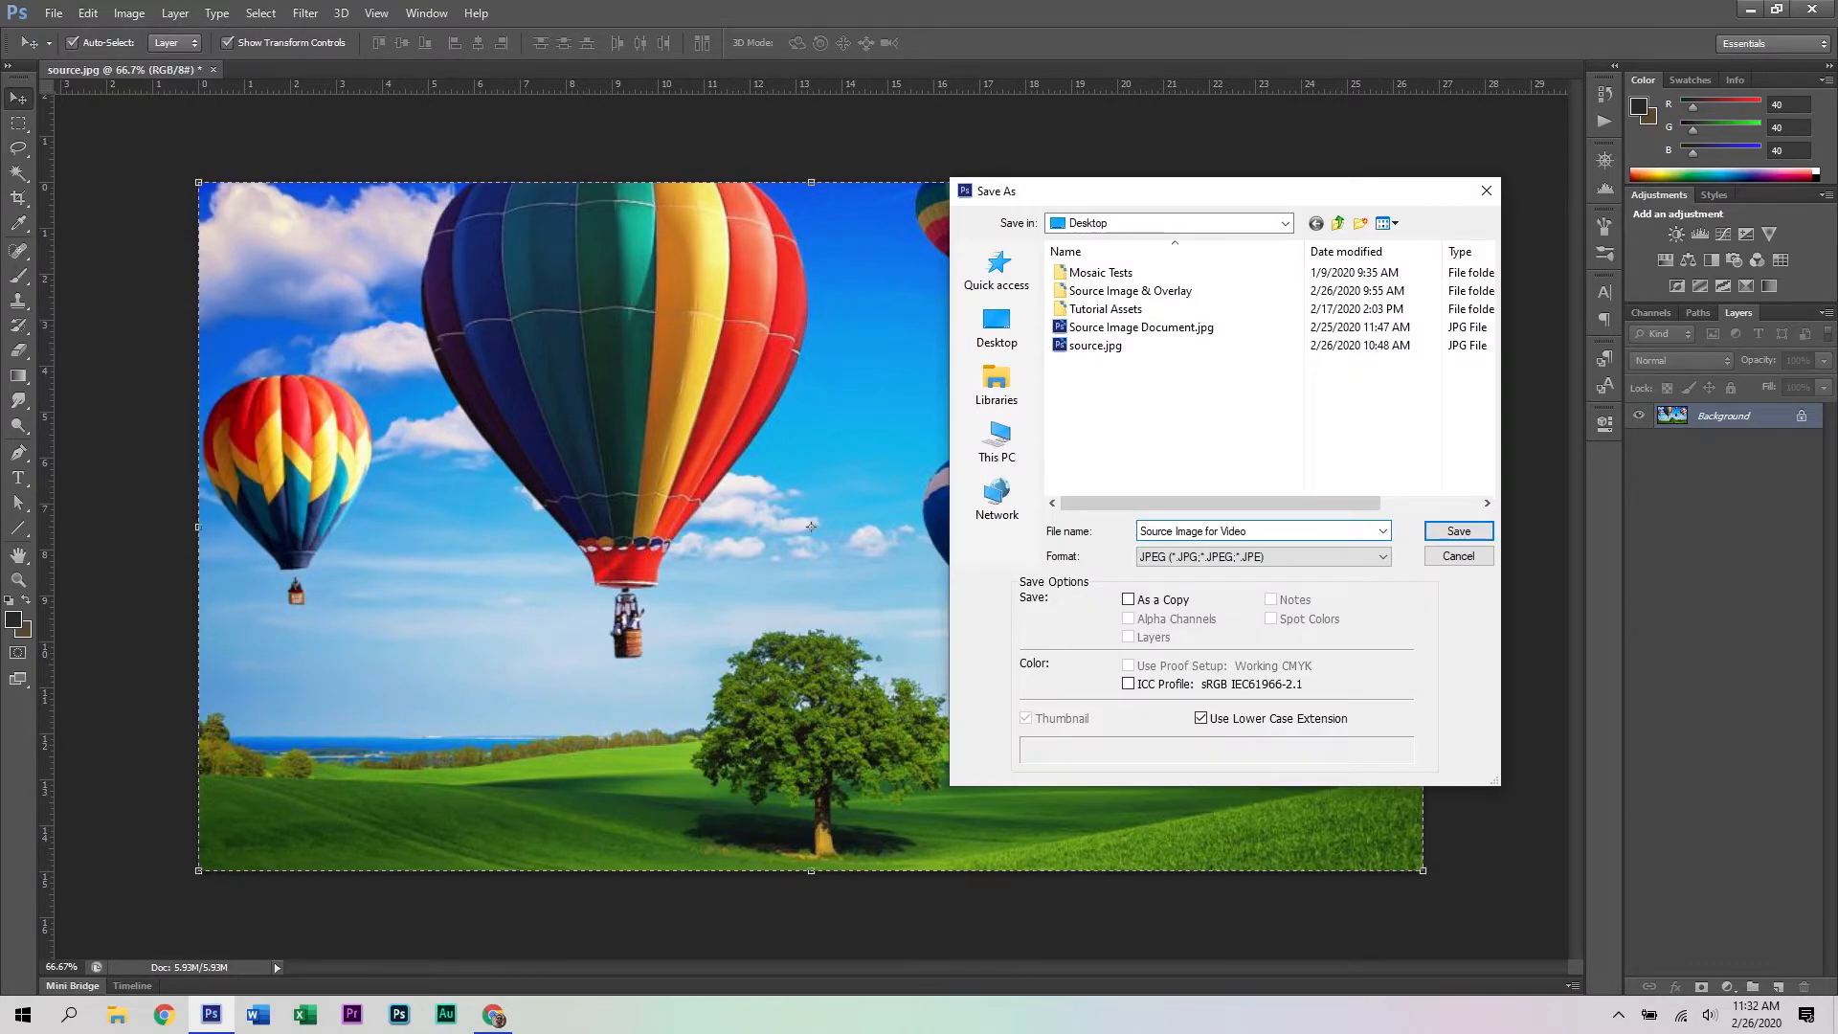
left_click(1447, 534)
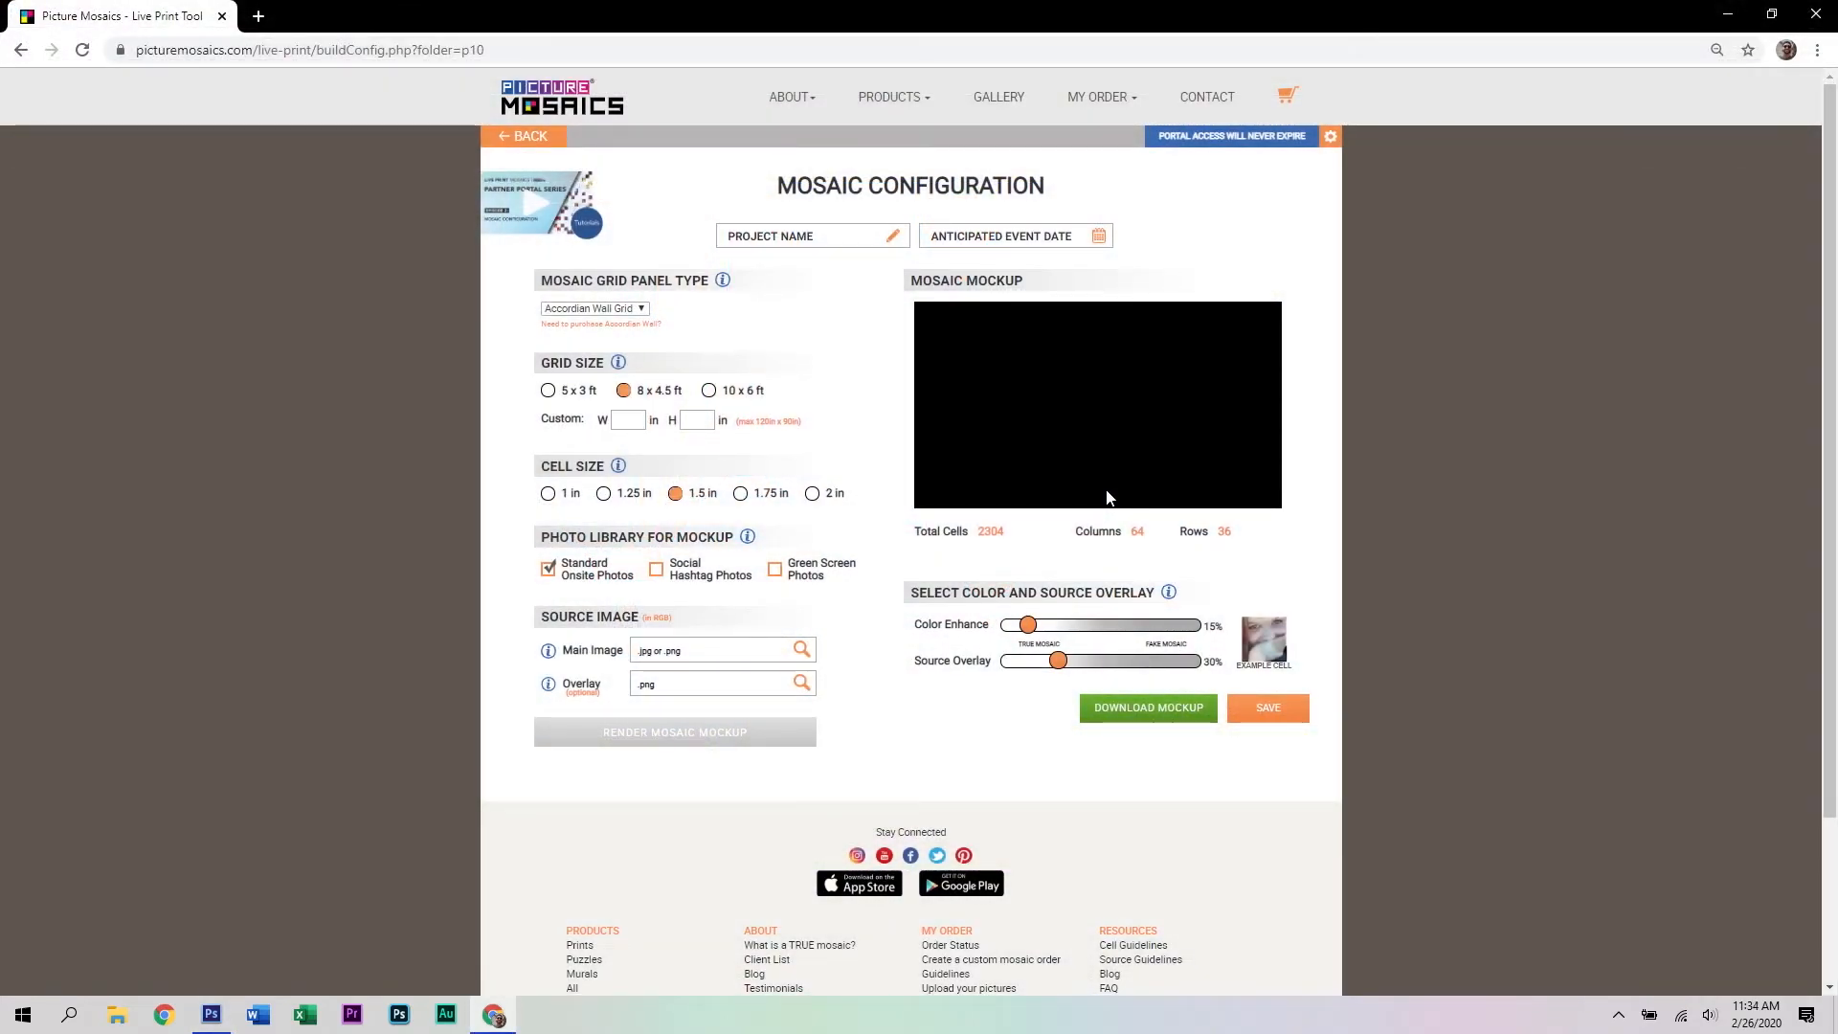
Load Source Image for Video.jpg from the Desktop as the main source image and render the mosaic mockup.
left_click(725, 658)
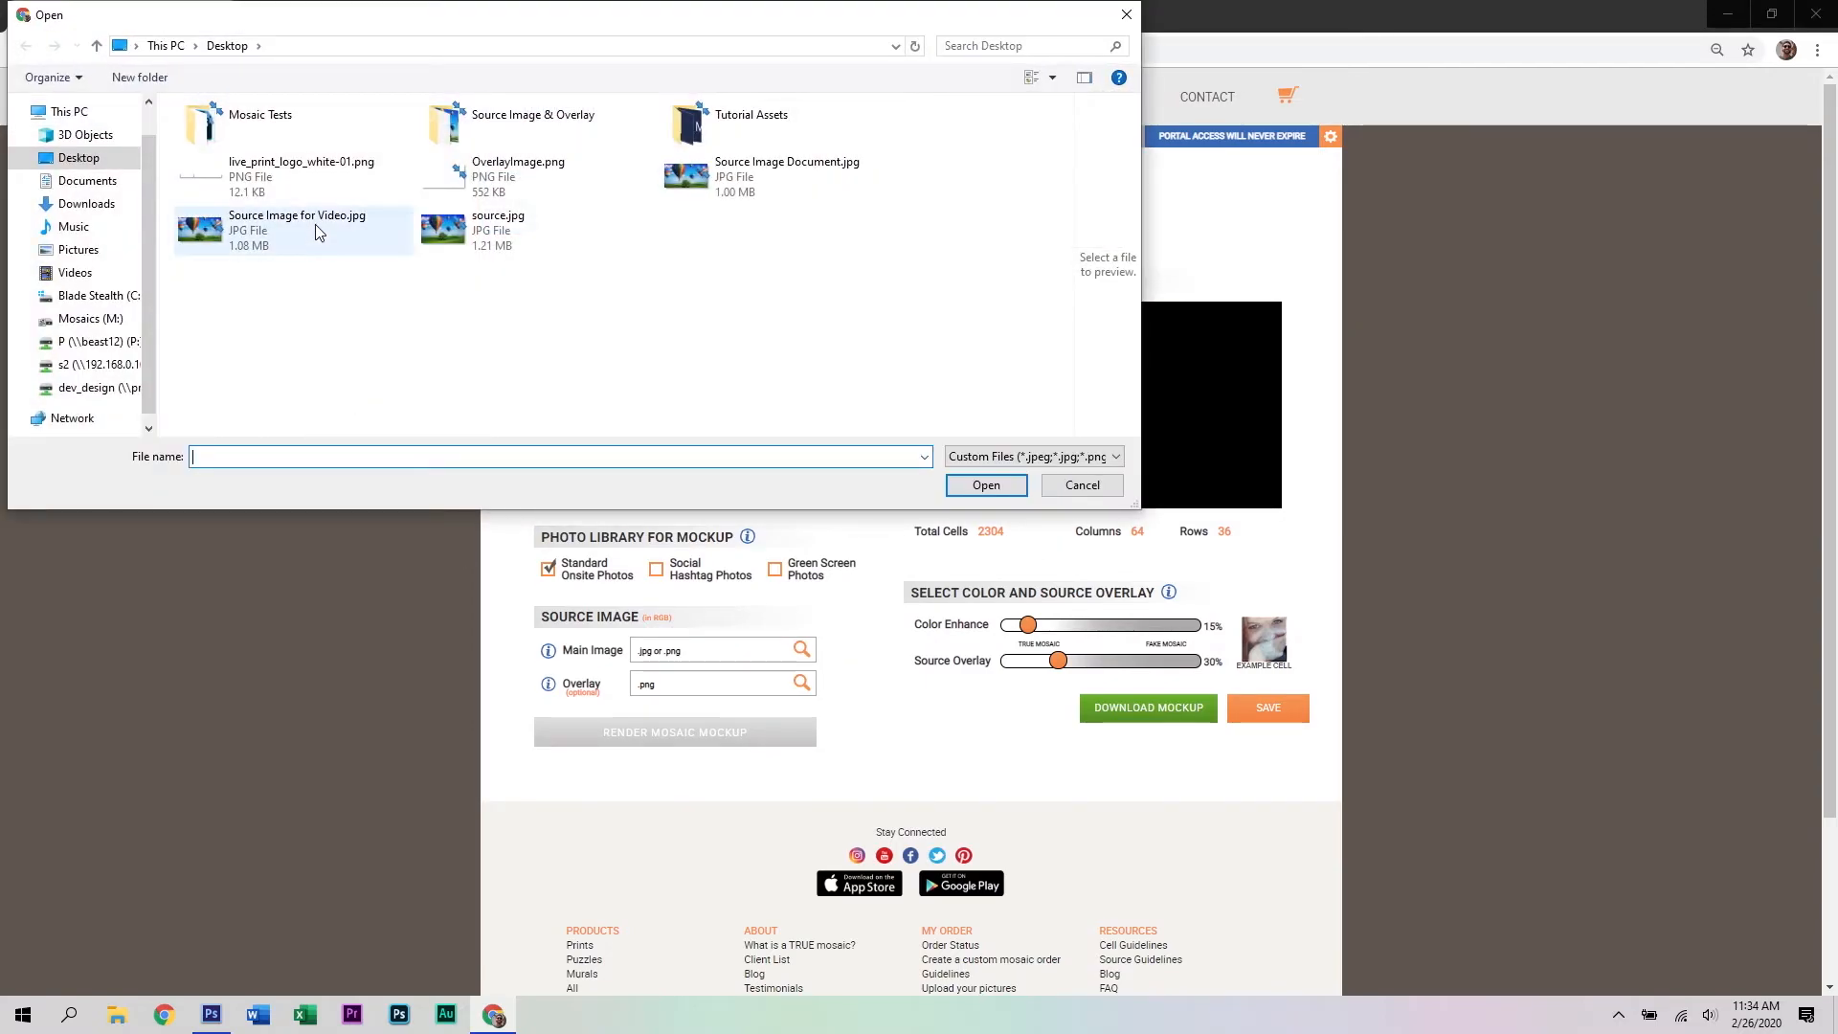
left_click(316, 230)
left_click(986, 485)
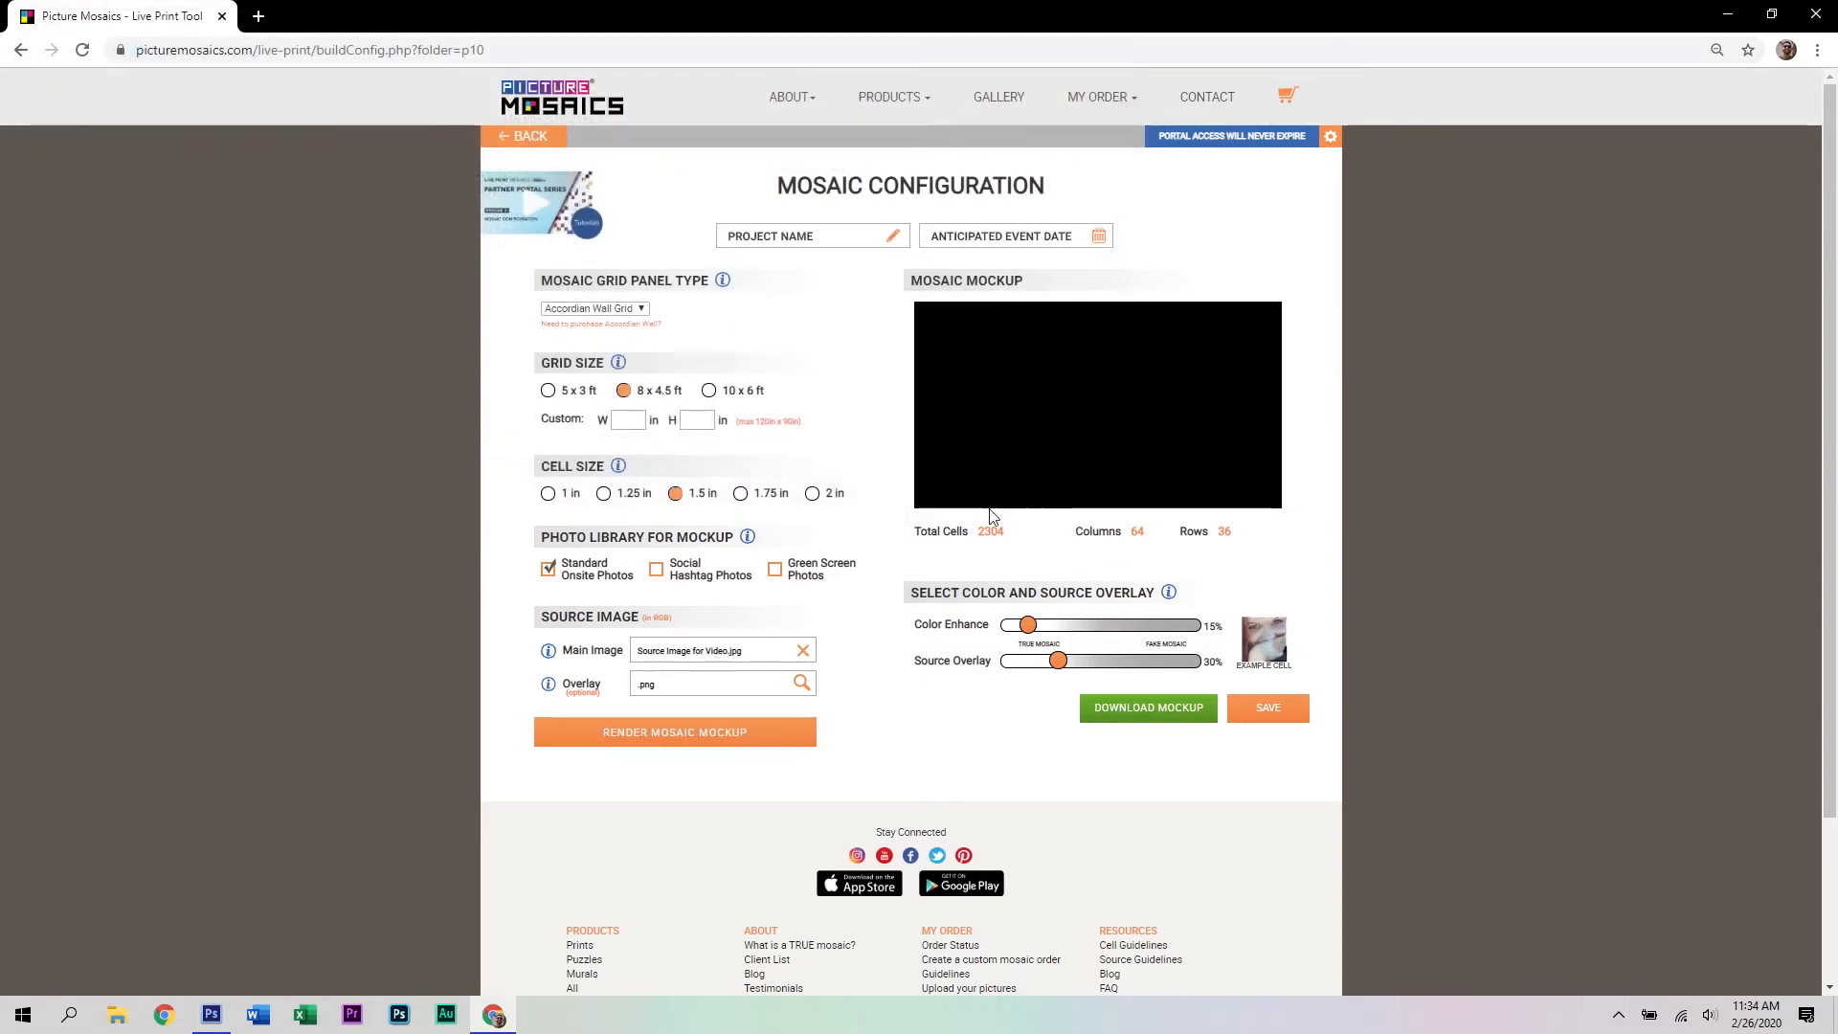
left_click(712, 745)
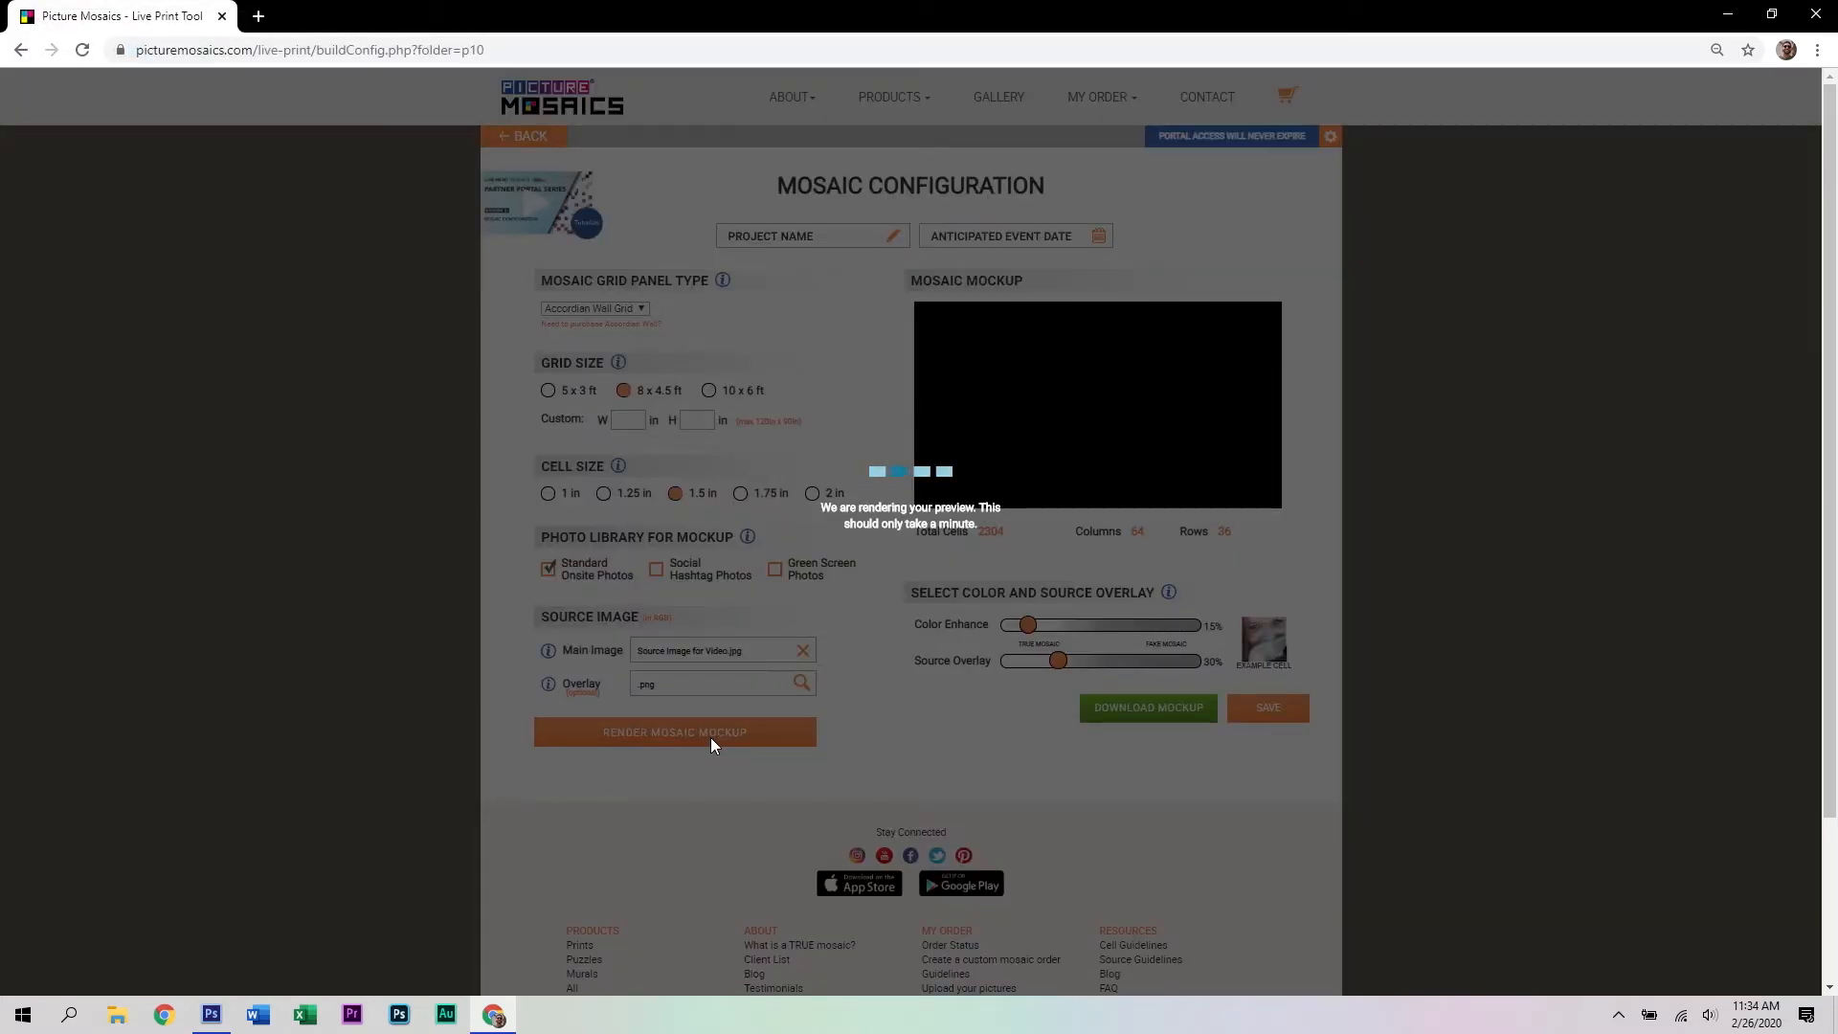